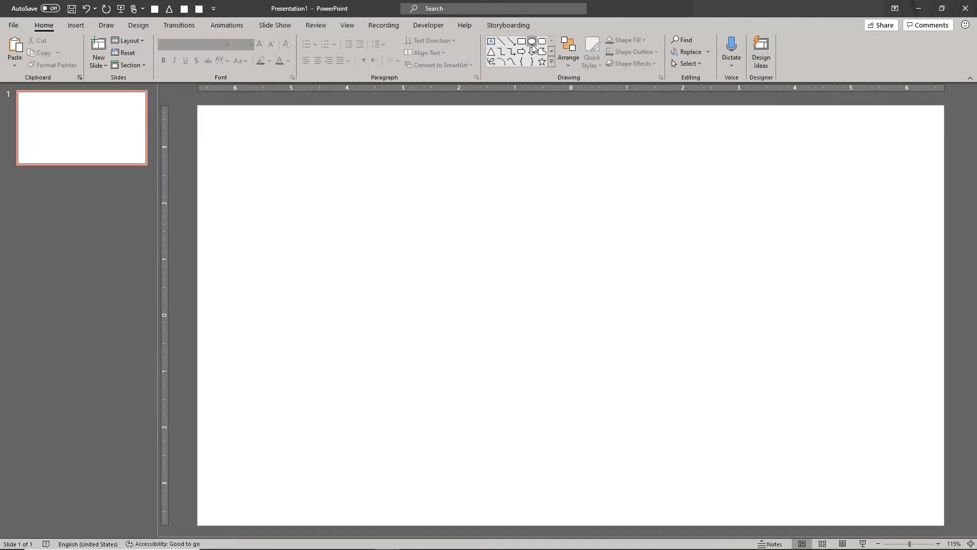
Draw a circle with the Oval tool, size it 4.7" by 4.7", and shift it slightly left.
click(532, 41)
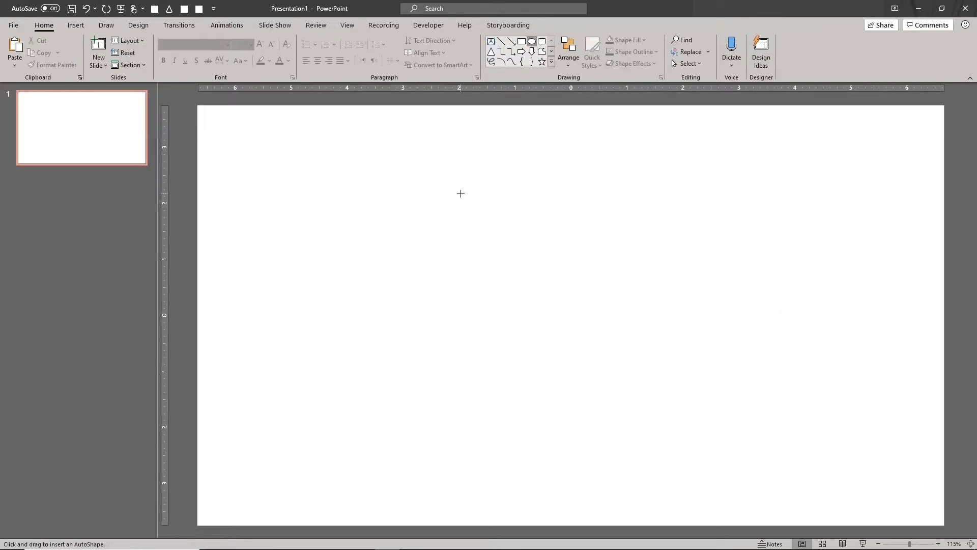
drag(461, 192, 712, 410)
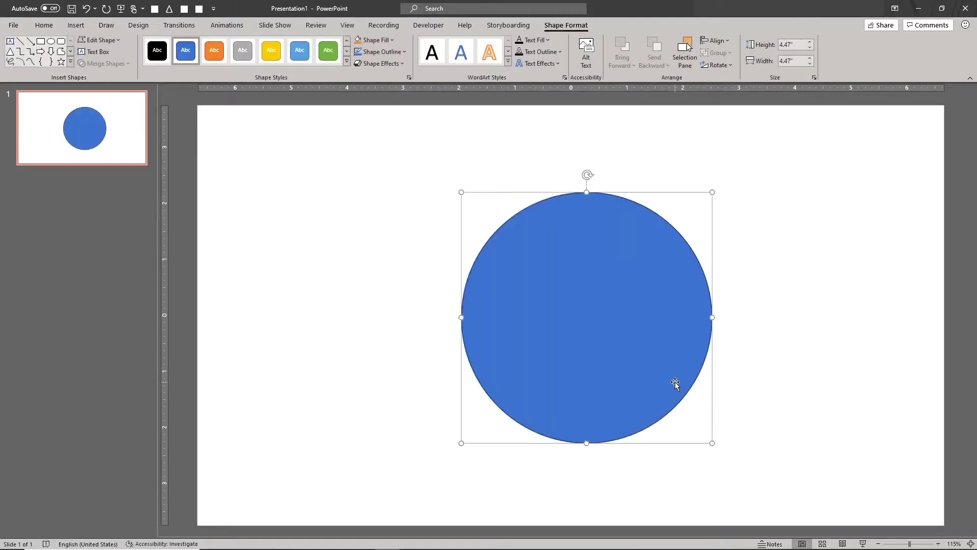
click(810, 42)
click(810, 42)
click(810, 59)
click(810, 59)
click(810, 60)
drag(683, 295, 656, 302)
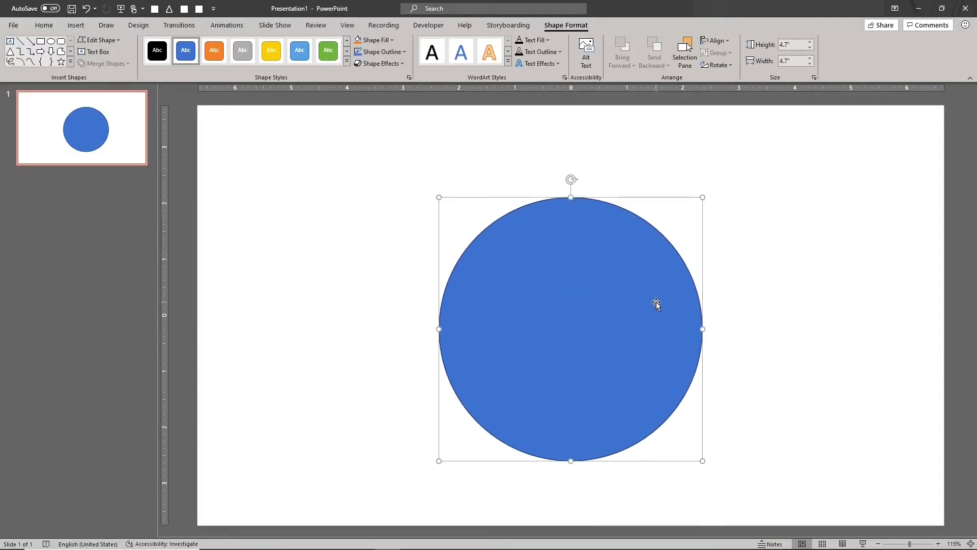
Set the circle's outline to No Outline and rename Oval 3 to 'Ball' in the Selection Pane.
click(386, 55)
click(375, 164)
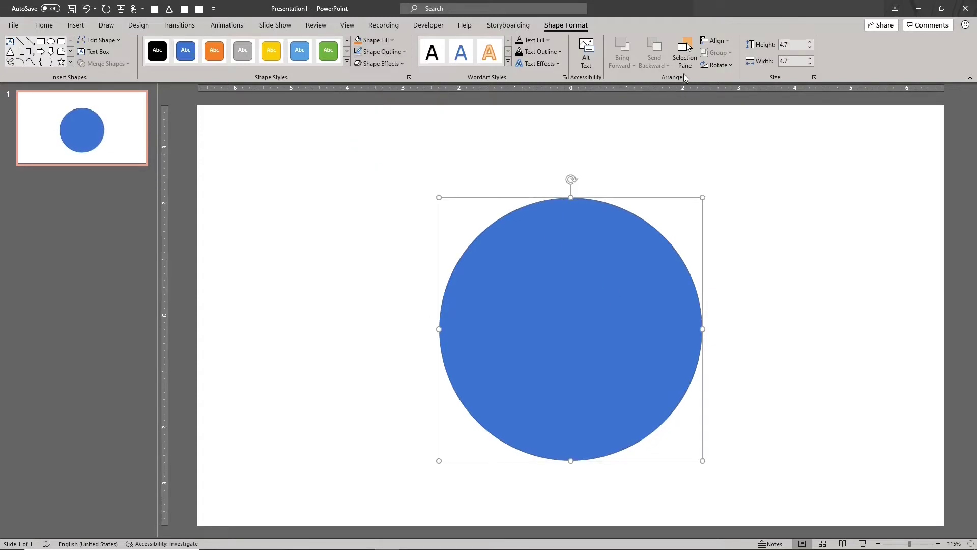
click(690, 59)
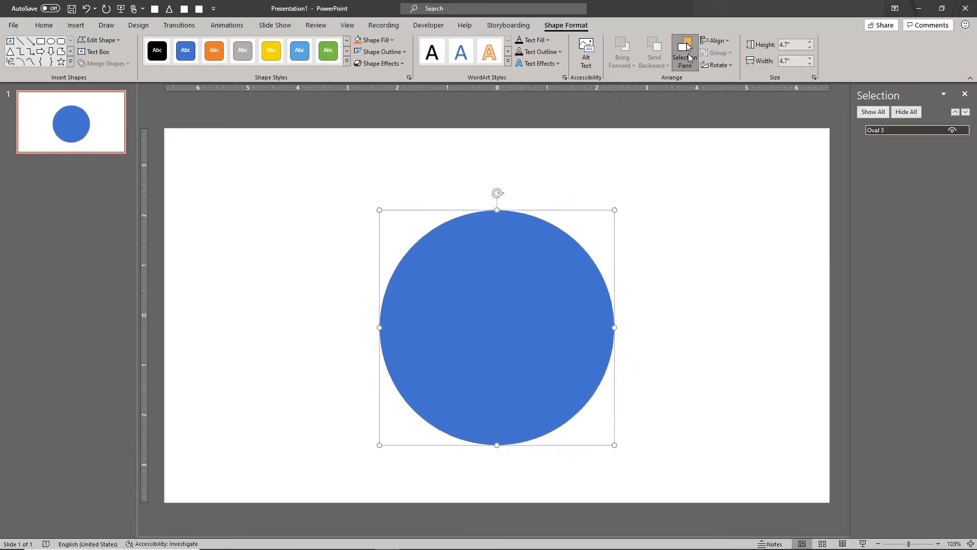
double_click(874, 131)
text(Ball)
key(Return)
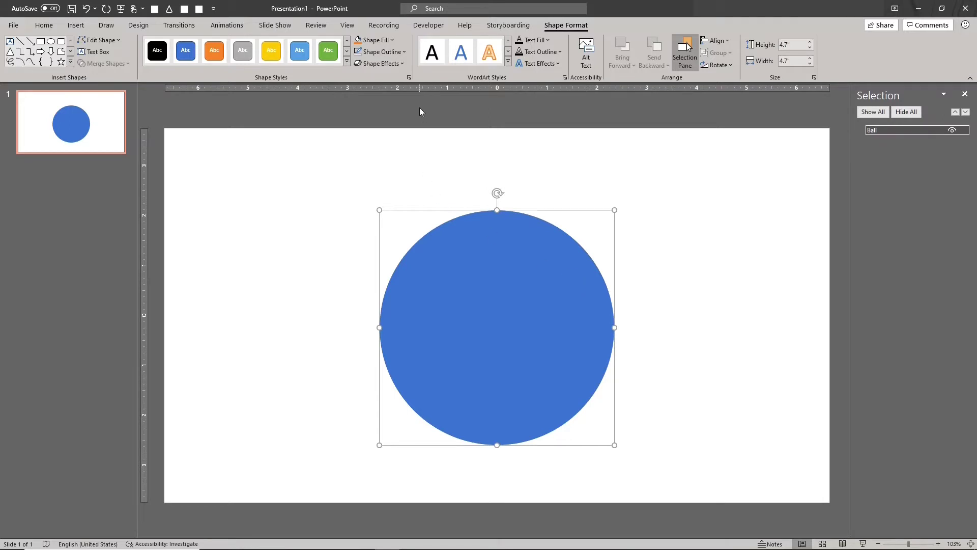
Show the circle's Format Shape Effects settings with the 3-D Format section expanded.
click(408, 77)
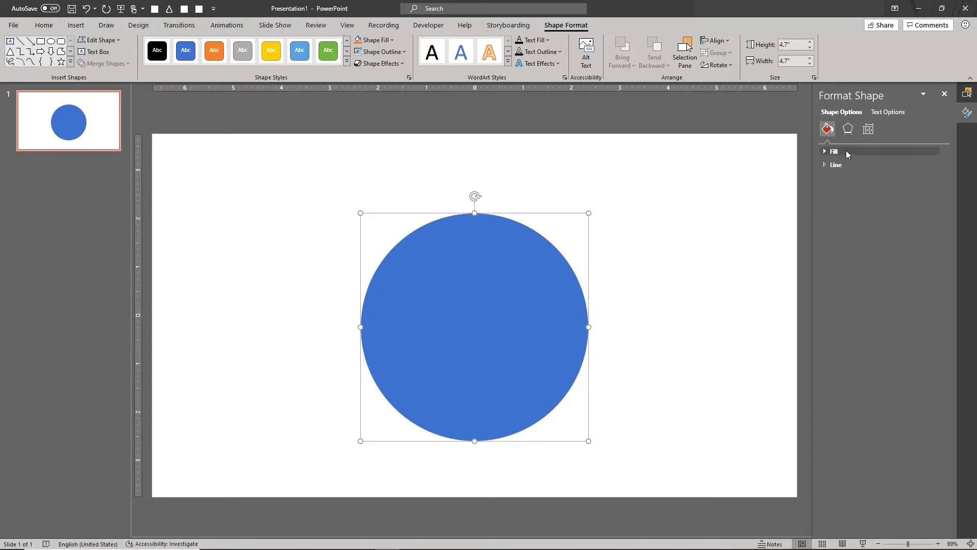
click(849, 134)
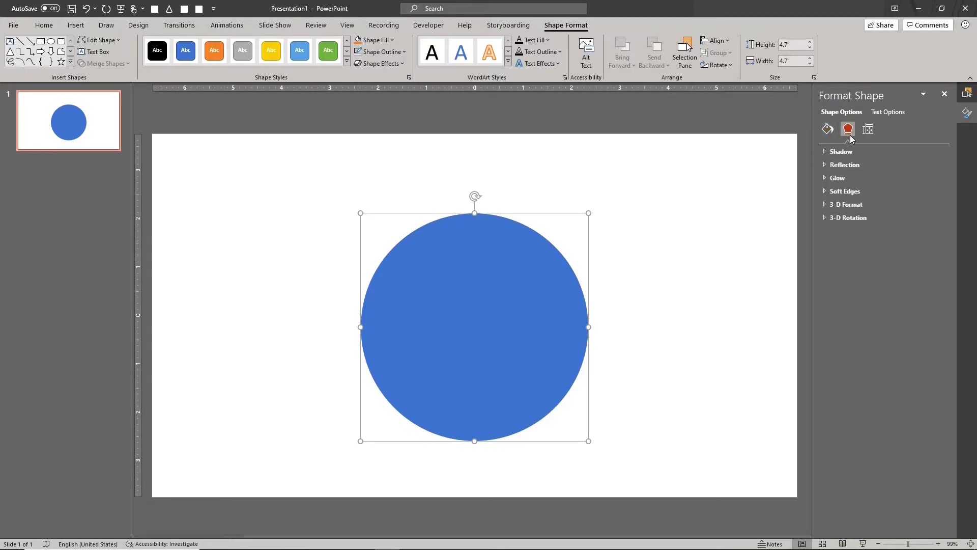
click(827, 204)
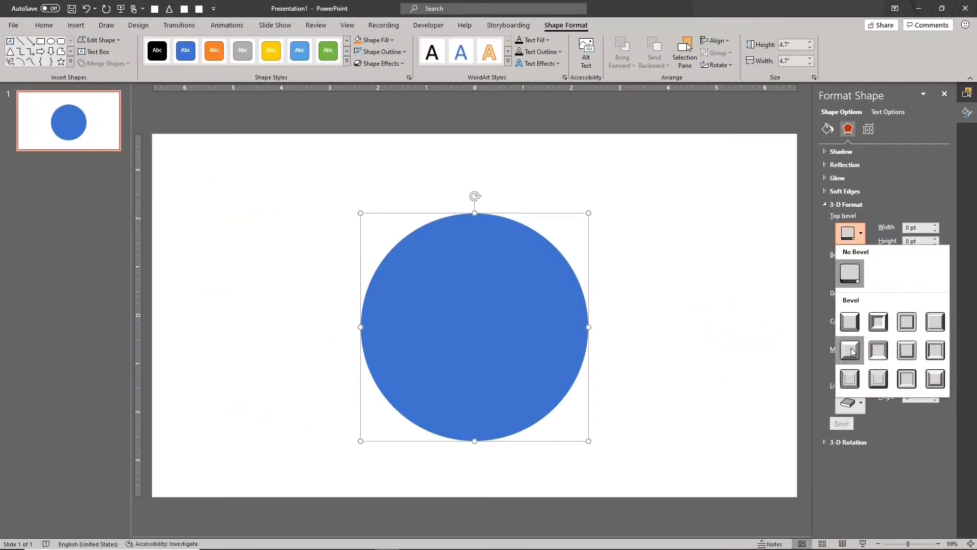
Apply an Angle top bevel with width 120 pt and height 100 pt.
click(776, 233)
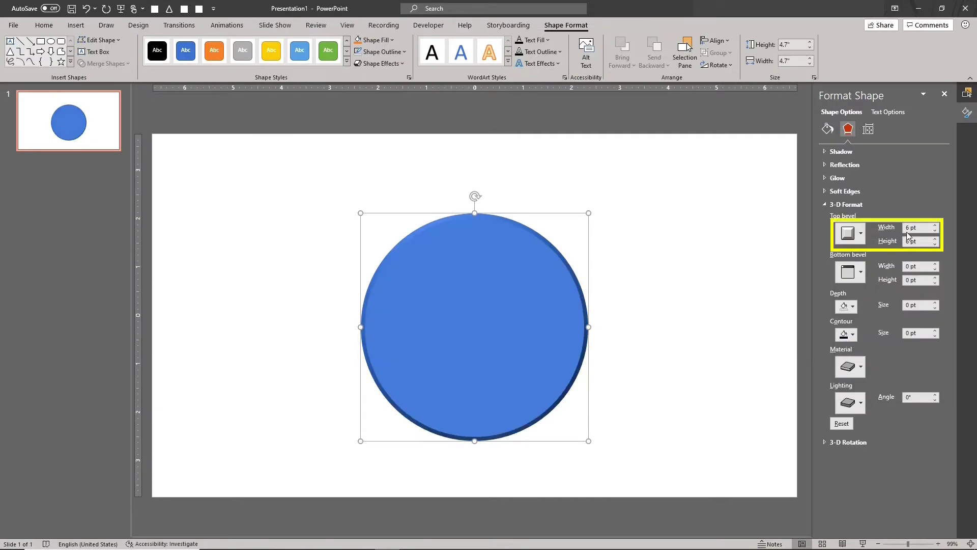
drag(910, 228, 896, 232)
text(120)
key(Tab)
text(100)
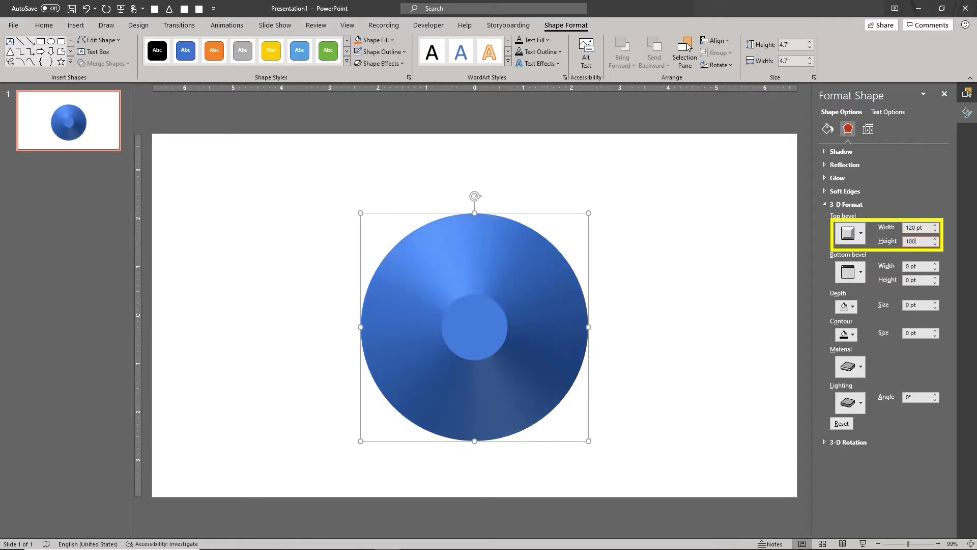
Step the top bevel width up to 169 pt.
click(937, 225)
click(937, 225)
click(937, 226)
click(937, 225)
click(937, 226)
click(937, 226)
click(937, 225)
click(937, 226)
click(937, 226)
click(937, 226)
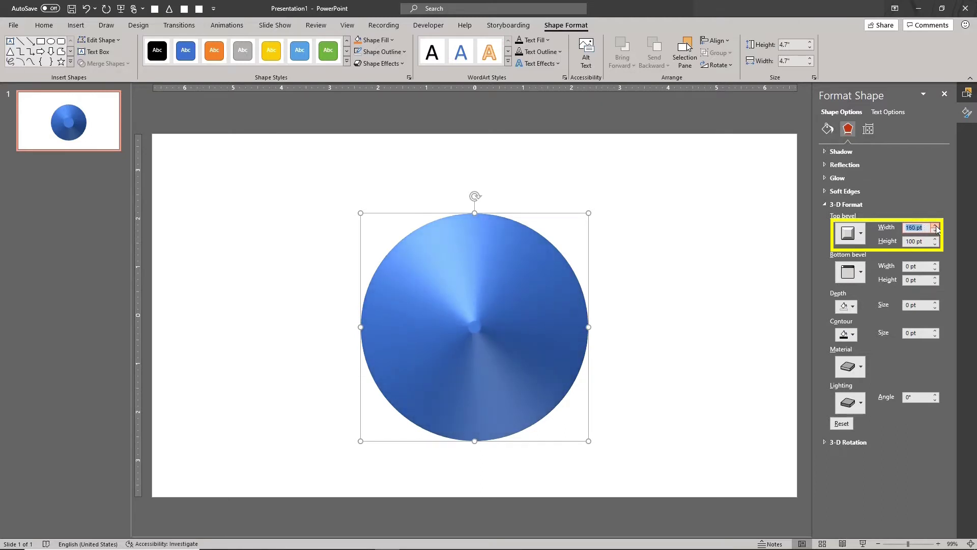
click(937, 225)
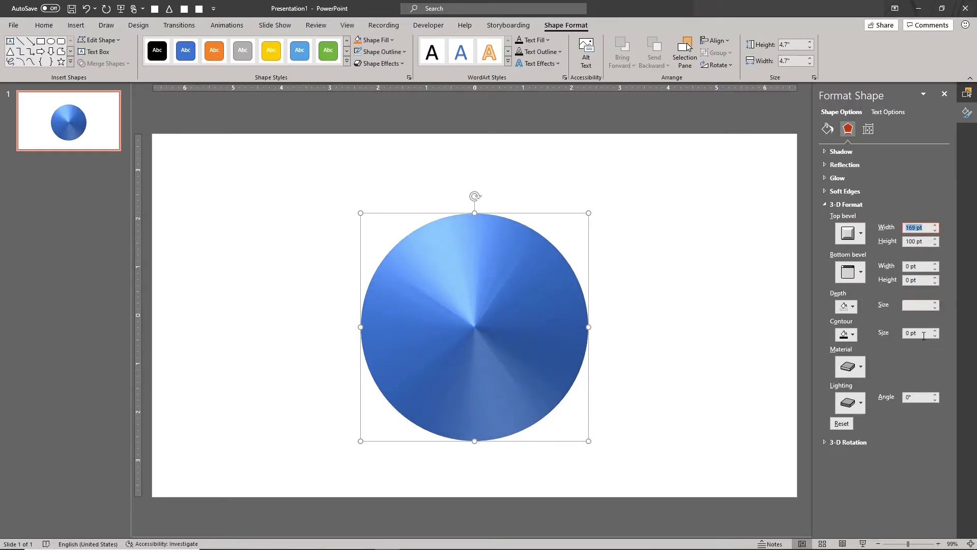
click(824, 443)
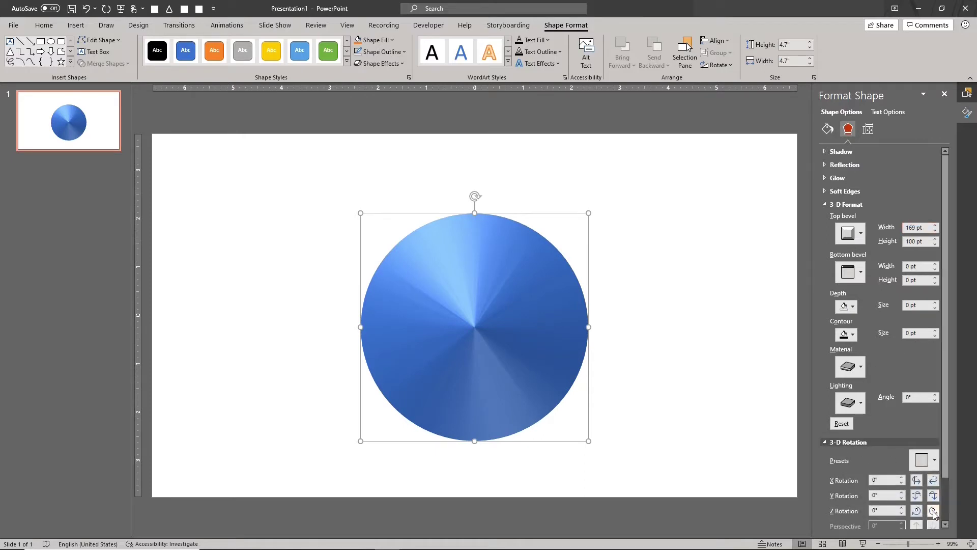
Set the Y rotation to 270° and the top bevel height to 169 pt.
click(875, 495)
text(270)
key(Return)
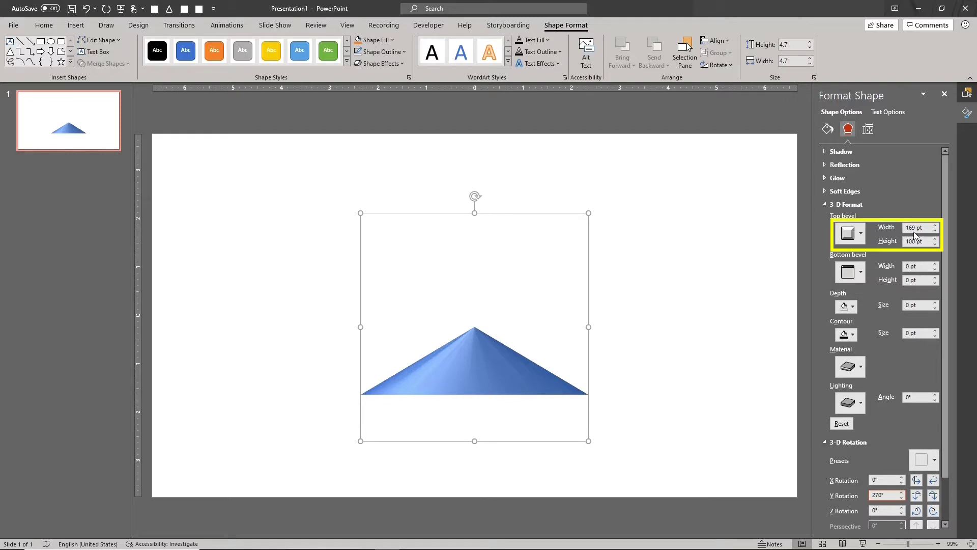
drag(916, 228, 897, 231)
text(169)
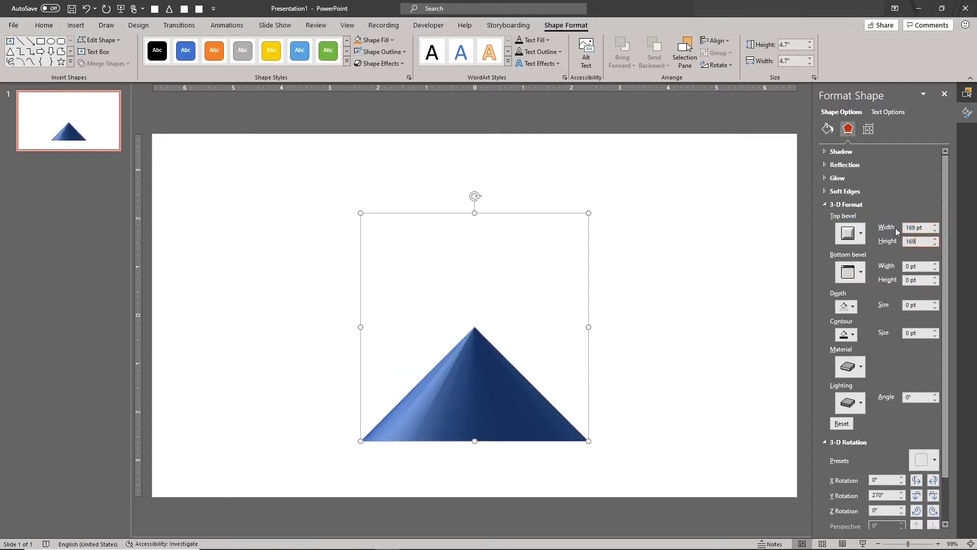
Switch the top bevel to Circle and give the bottom bevel 169 pt width and height.
click(851, 237)
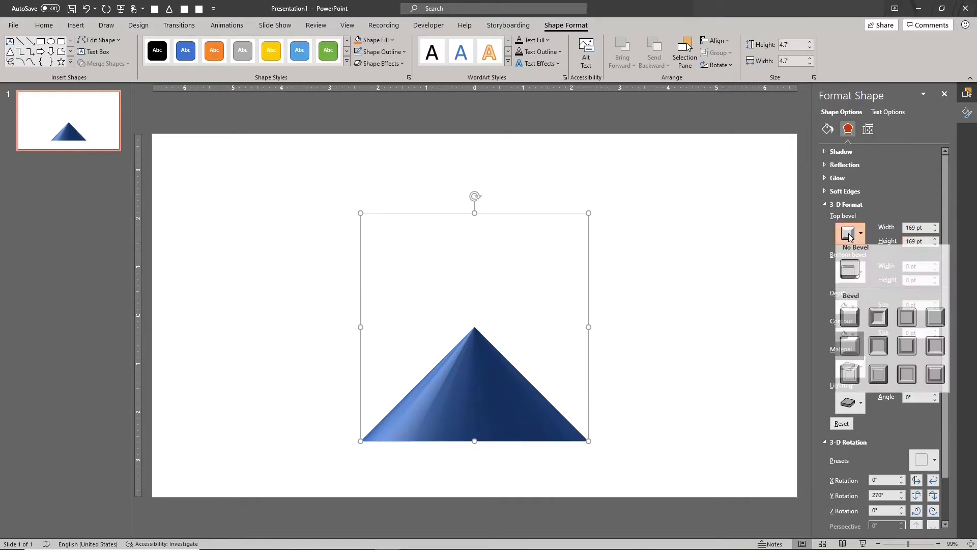
click(851, 322)
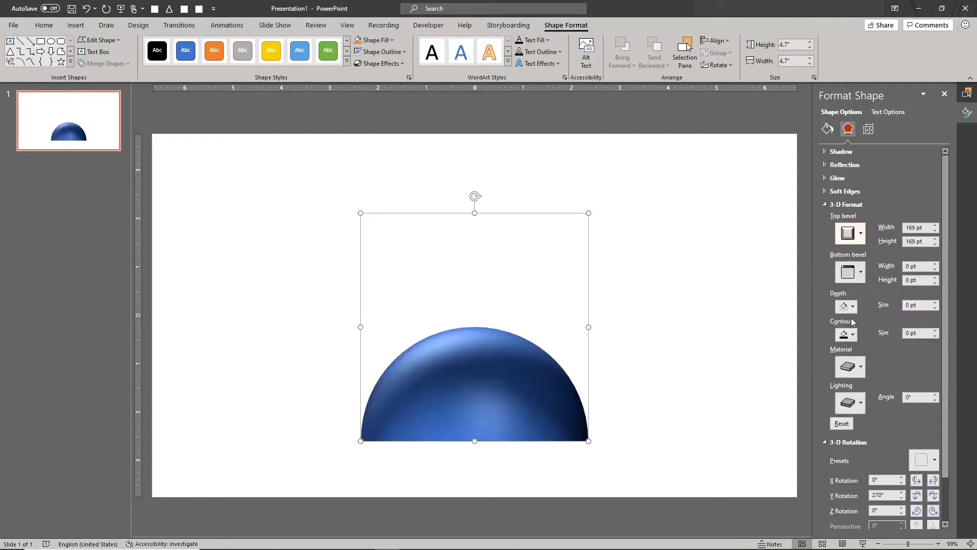
click(904, 266)
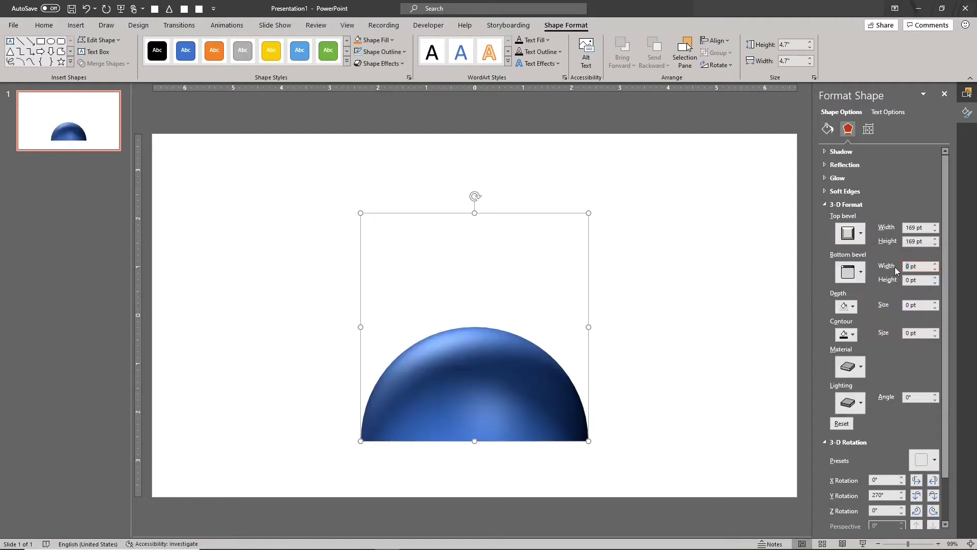
text(169)
key(Tab)
text(169)
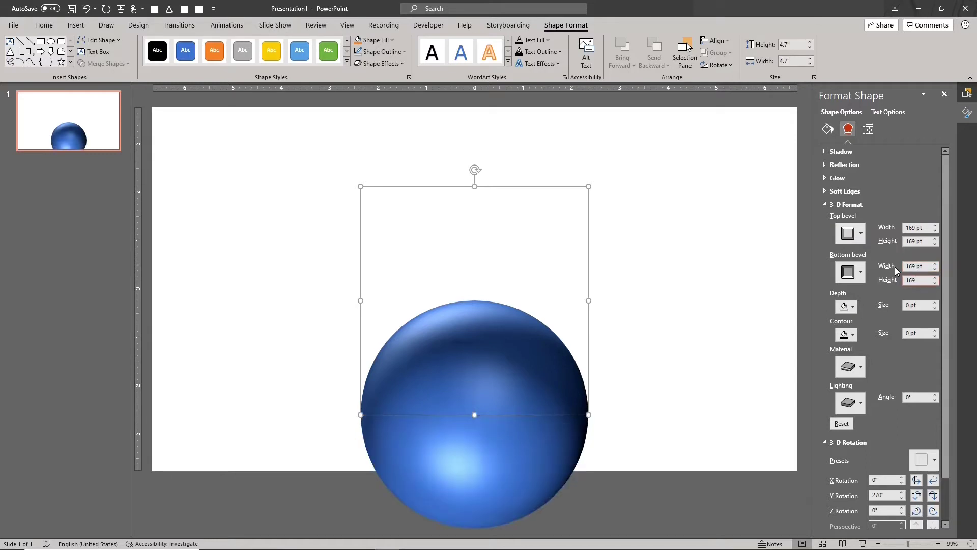
Change the 3-D Distance from ground value.
click(945, 482)
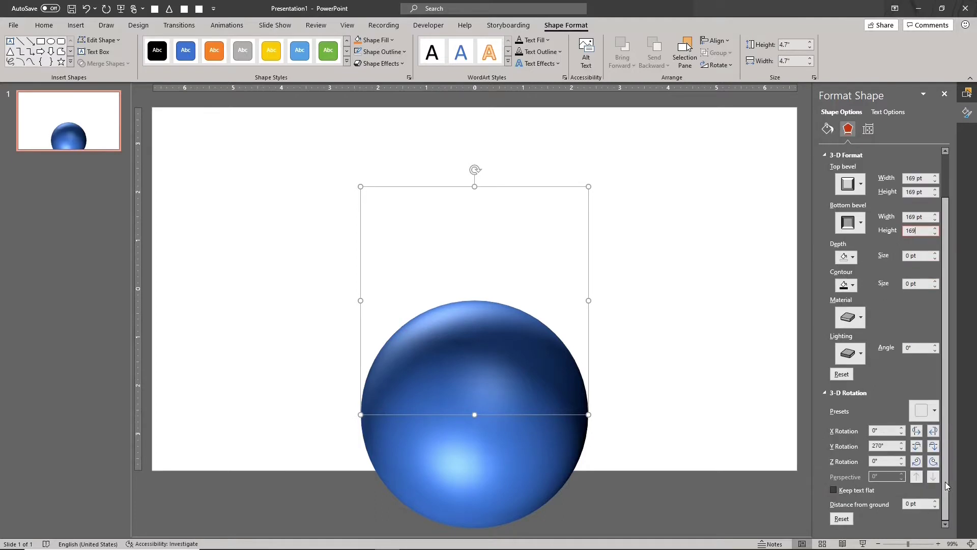
click(910, 504)
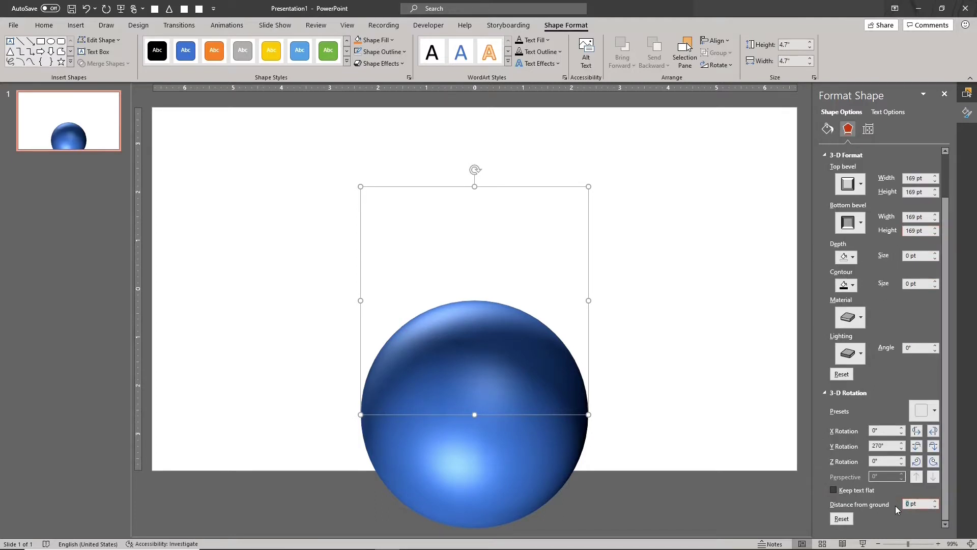
key(Return)
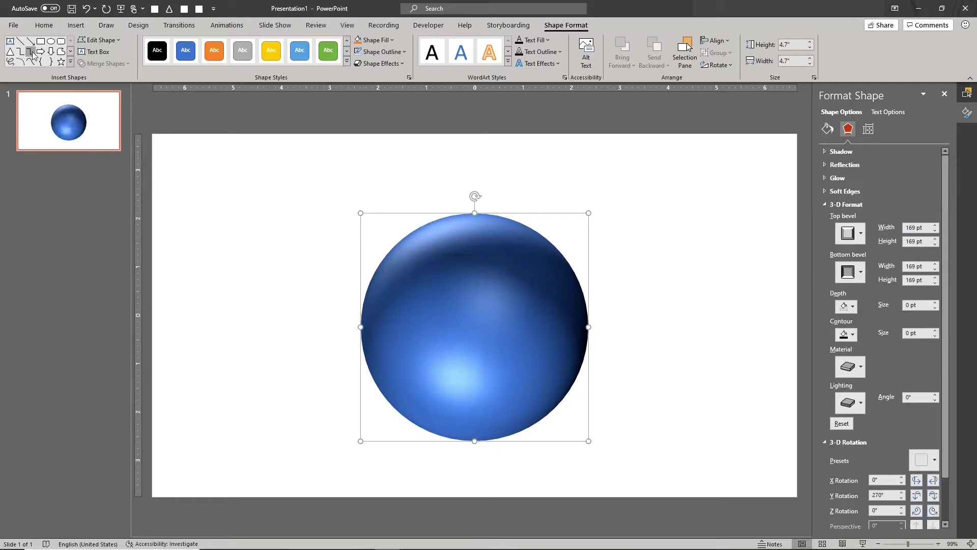
Draw a small outline-free black circle over the middle of the sphere.
click(50, 41)
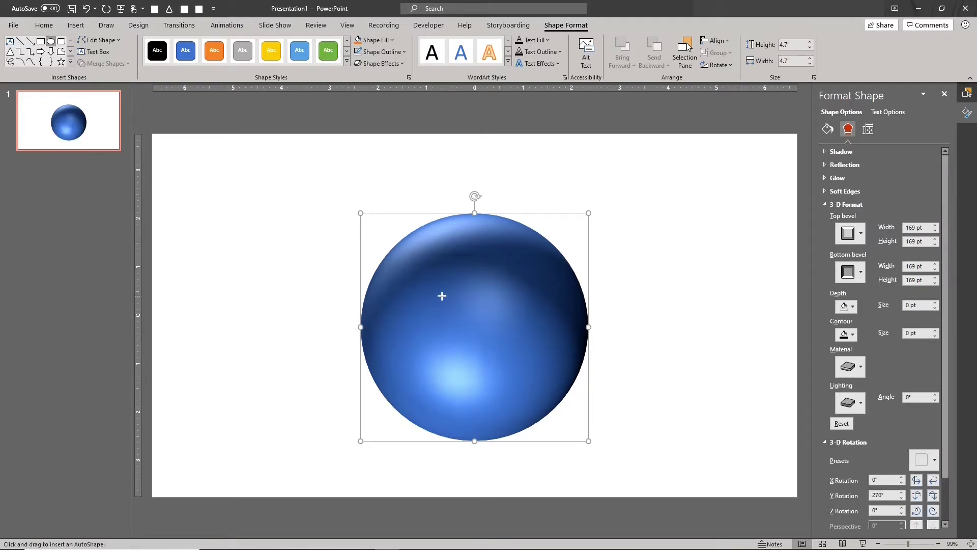
drag(437, 296, 487, 334)
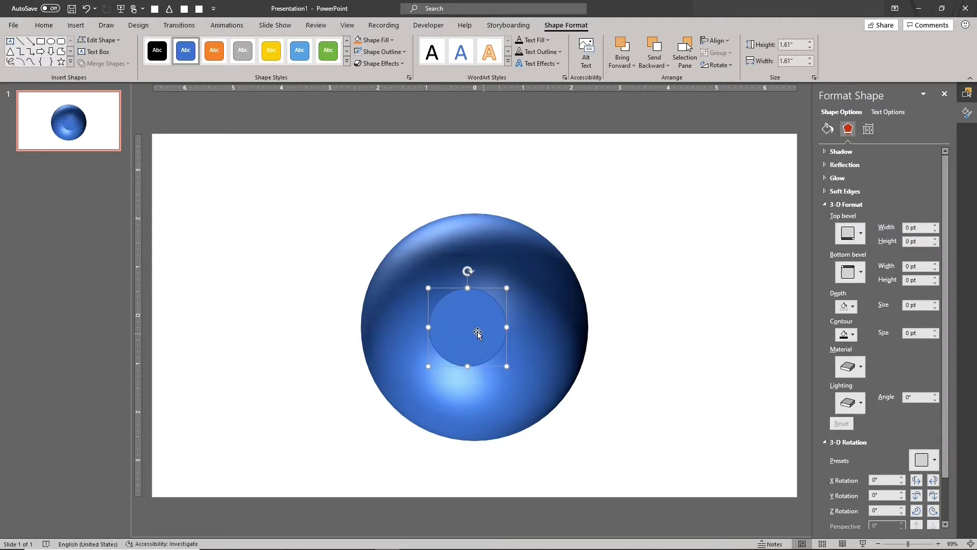
click(359, 51)
click(374, 42)
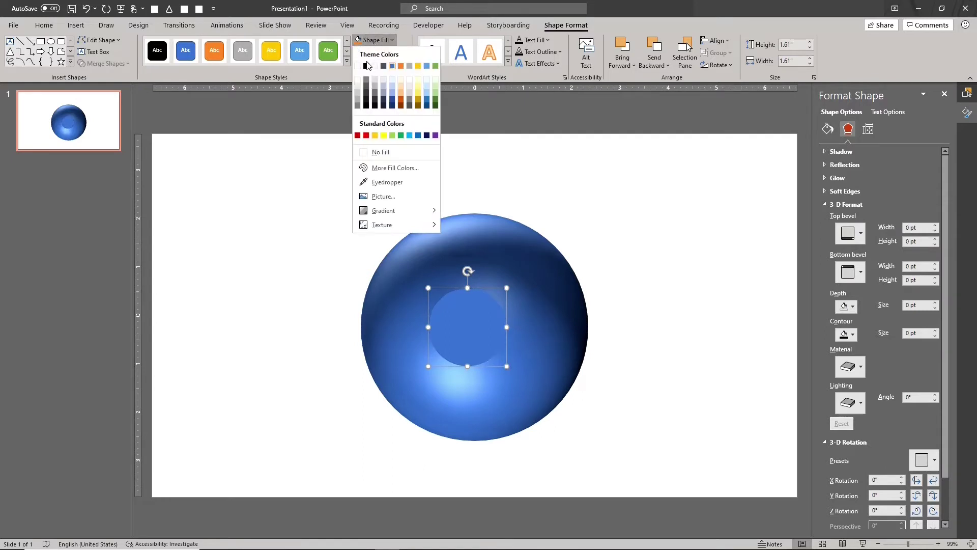
click(365, 66)
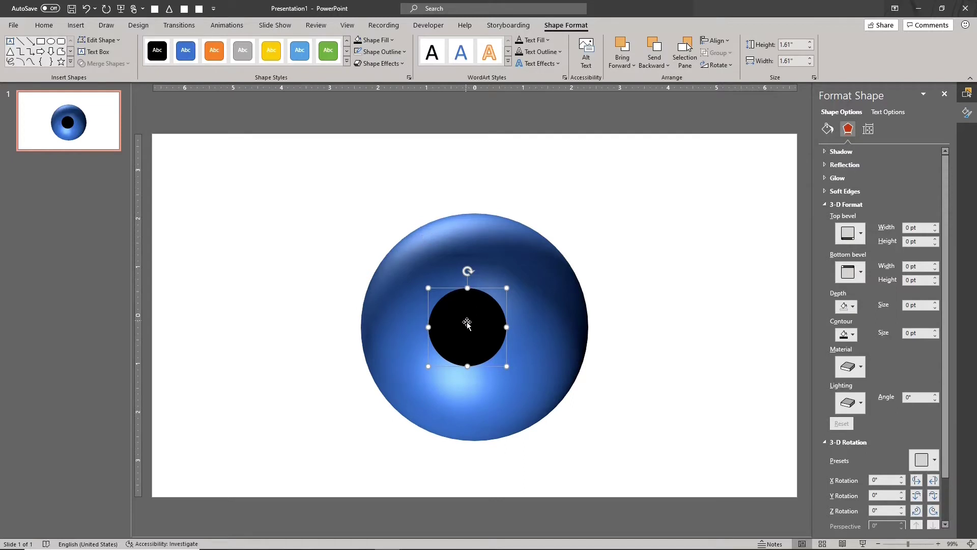
Recolour the inner circle white.
drag(469, 321, 516, 374)
key(Escape)
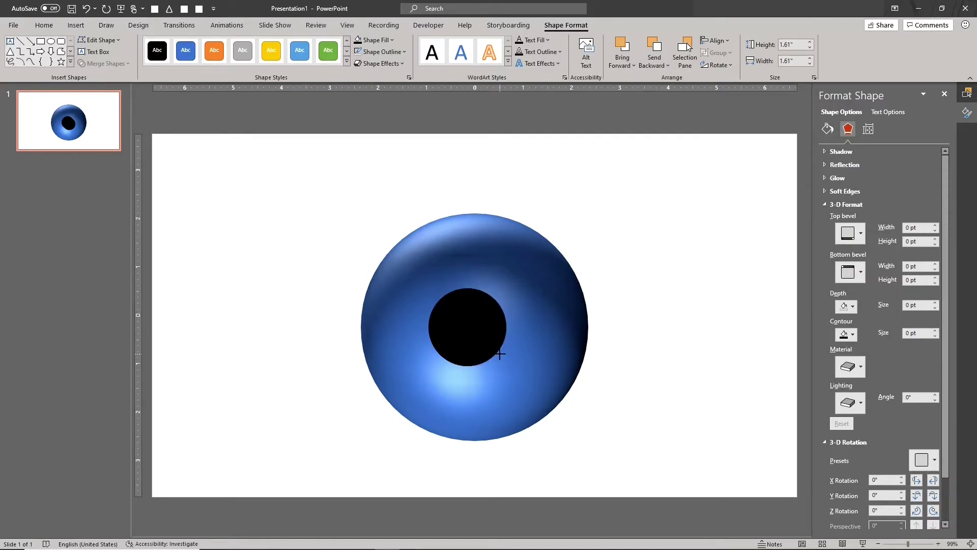
click(500, 354)
click(382, 40)
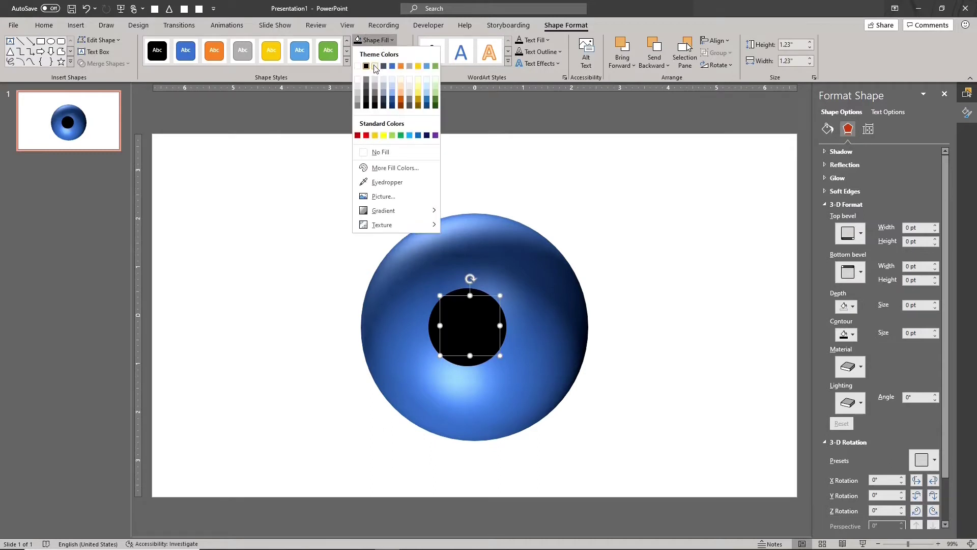
click(375, 66)
key(Escape)
Nudge the white circle down-right, fill it pure white, and shrink it to 0.93" square.
click(462, 321)
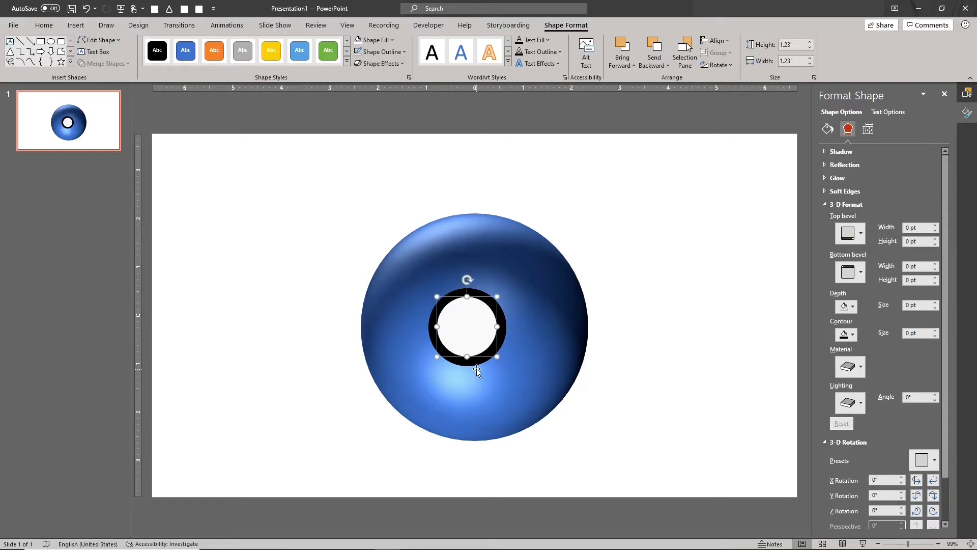
drag(469, 329, 477, 337)
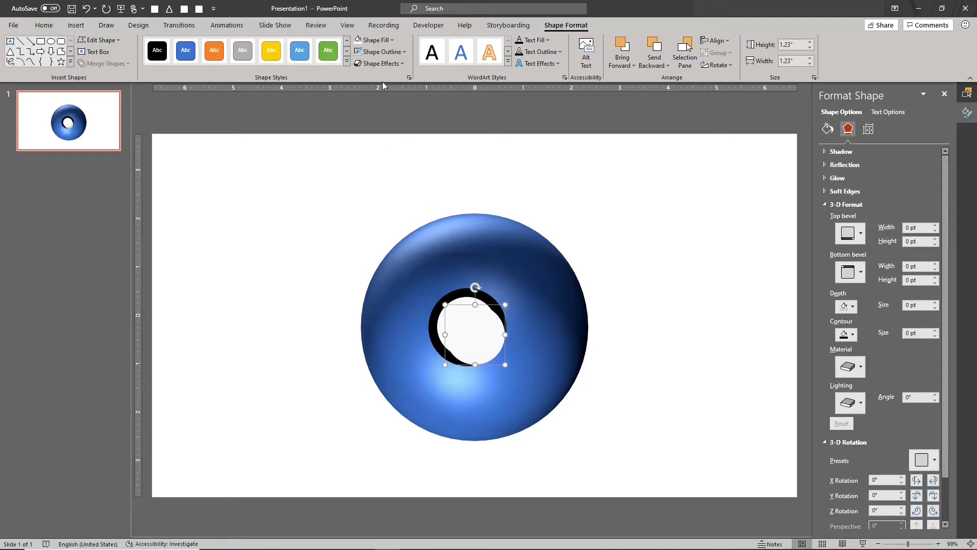
click(375, 40)
click(357, 65)
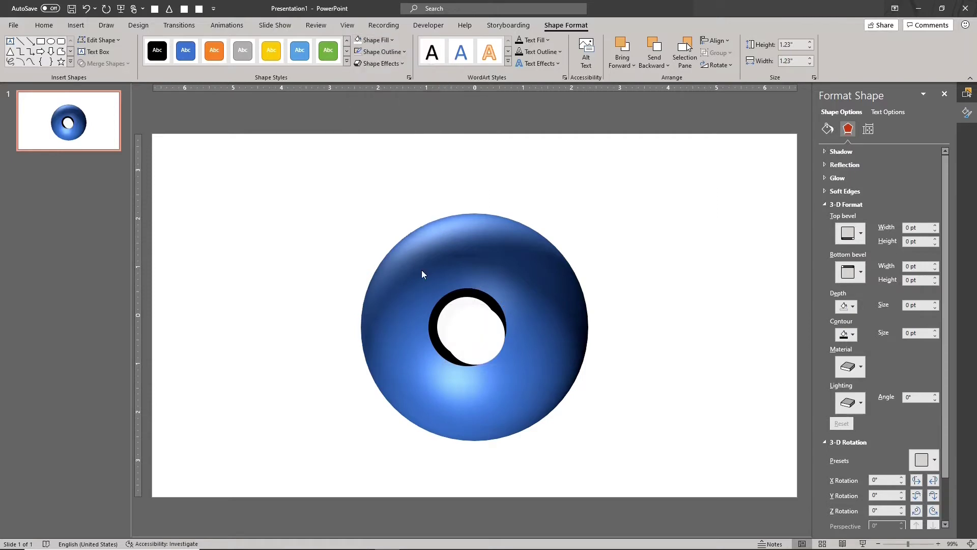
drag(504, 365, 490, 351)
Select the donut, black ring and white circle together and apply Align Center and Align Middle.
click(338, 290)
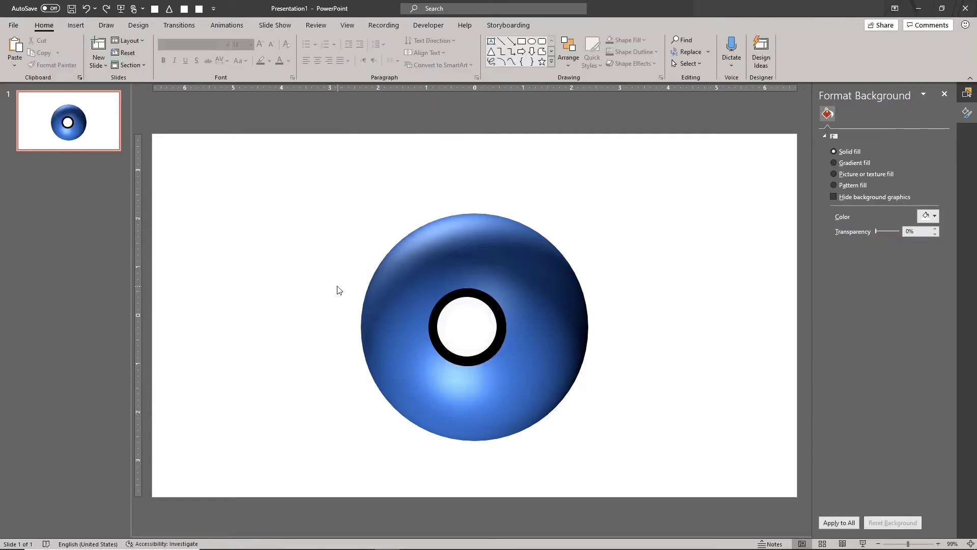
drag(334, 204, 631, 475)
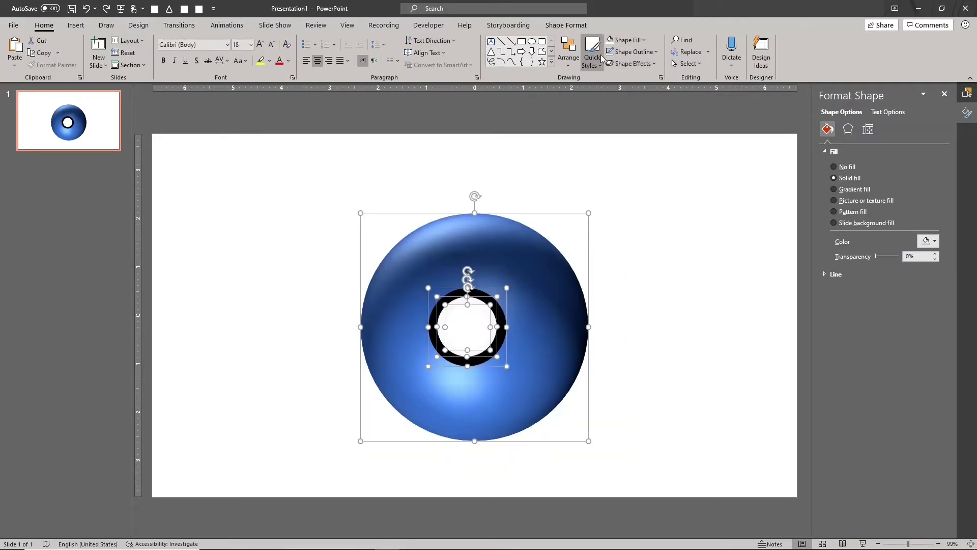
click(567, 26)
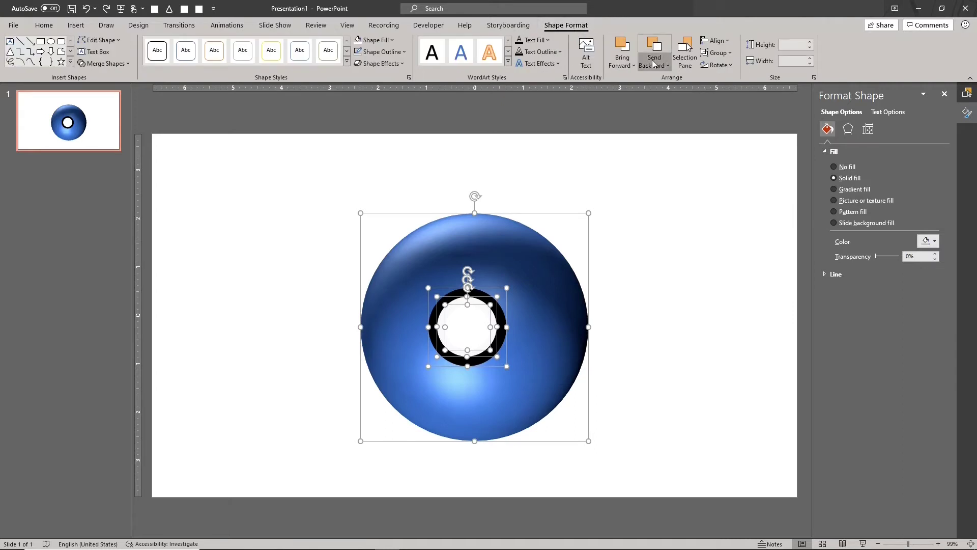
click(718, 41)
click(733, 68)
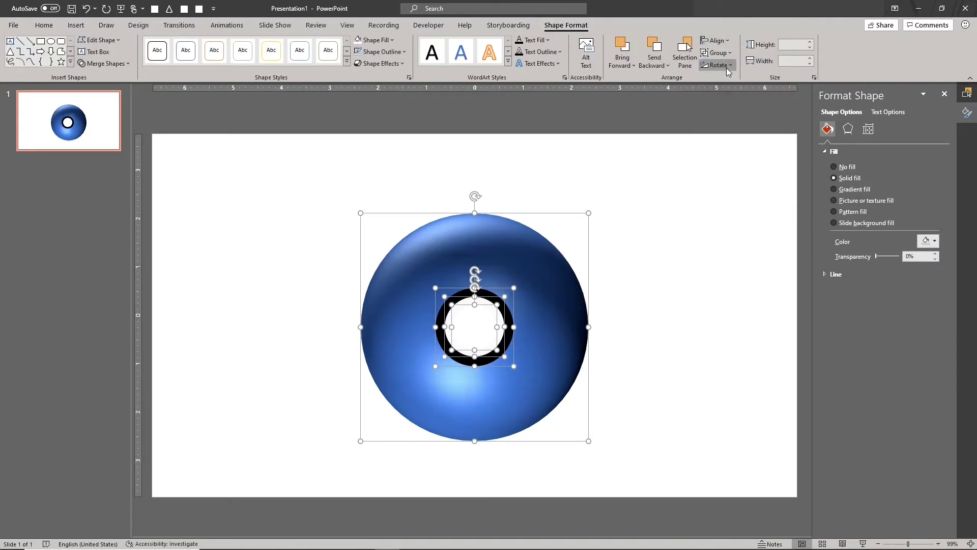
click(714, 42)
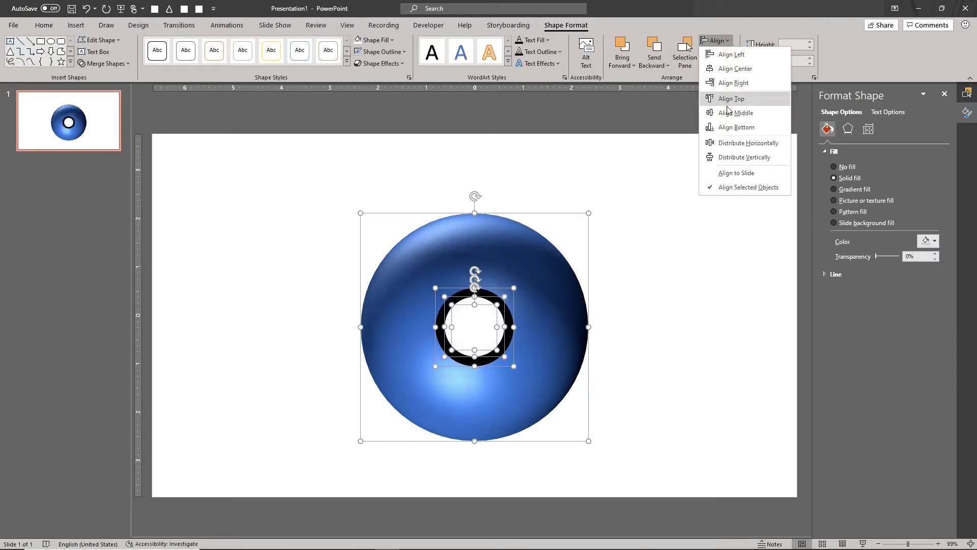
click(733, 105)
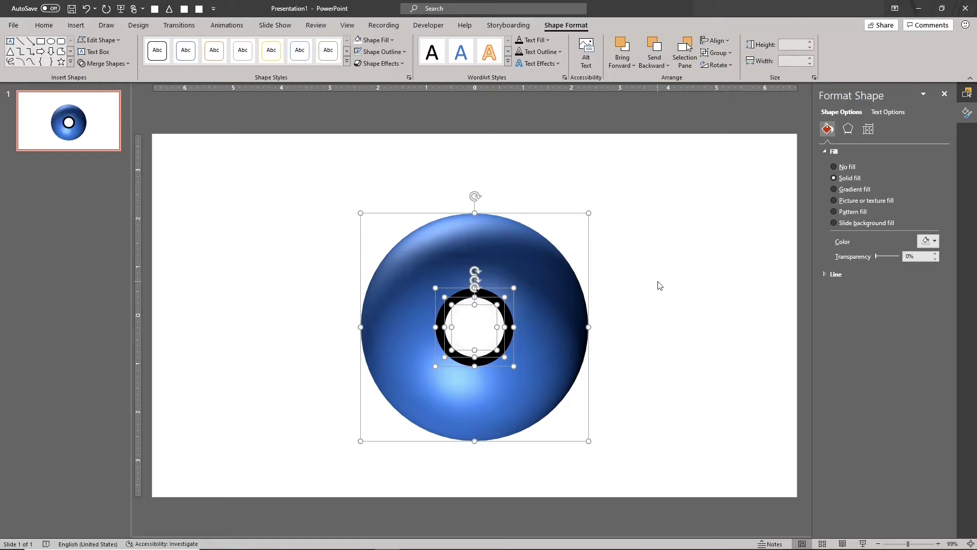
Group the three centre circles and name the group 'Button'.
drag(321, 274, 535, 383)
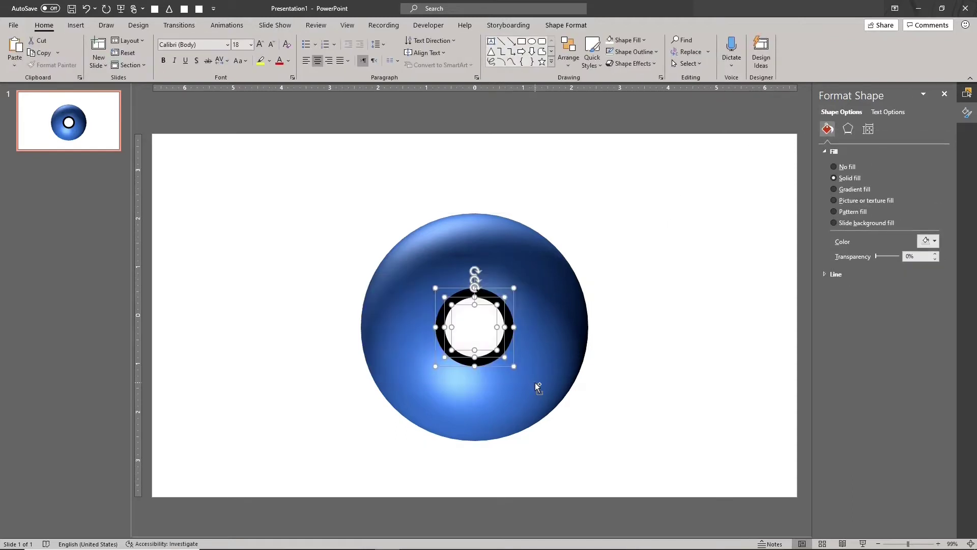
key(ctrl+g)
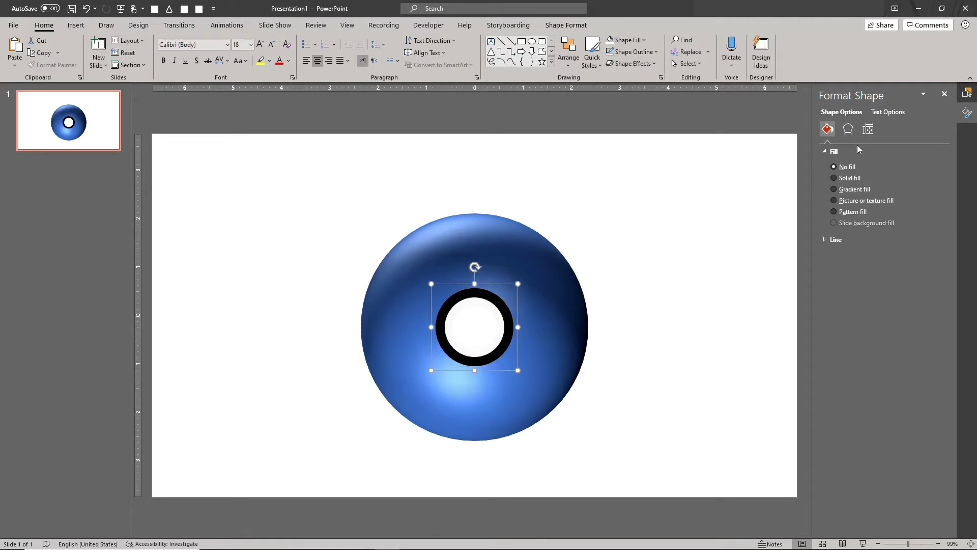
click(967, 93)
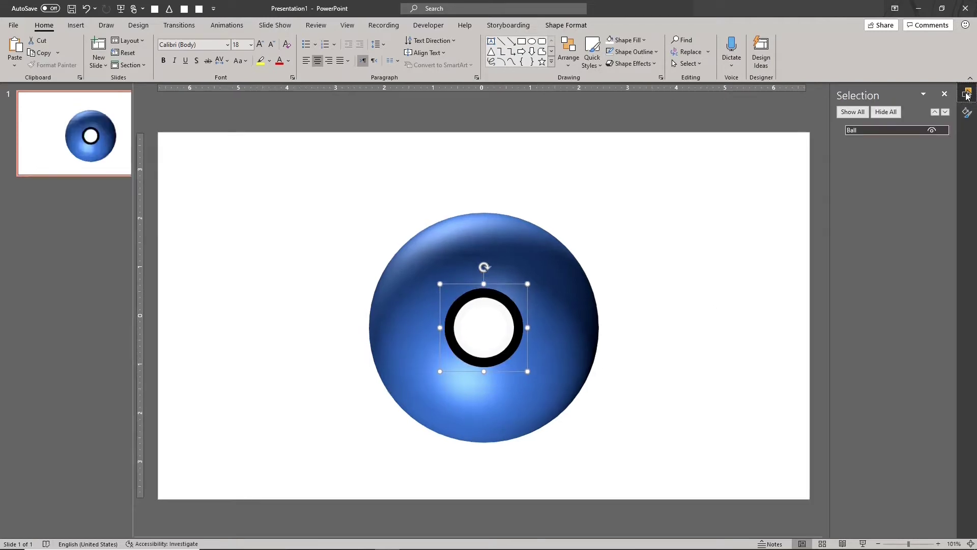
click(875, 131)
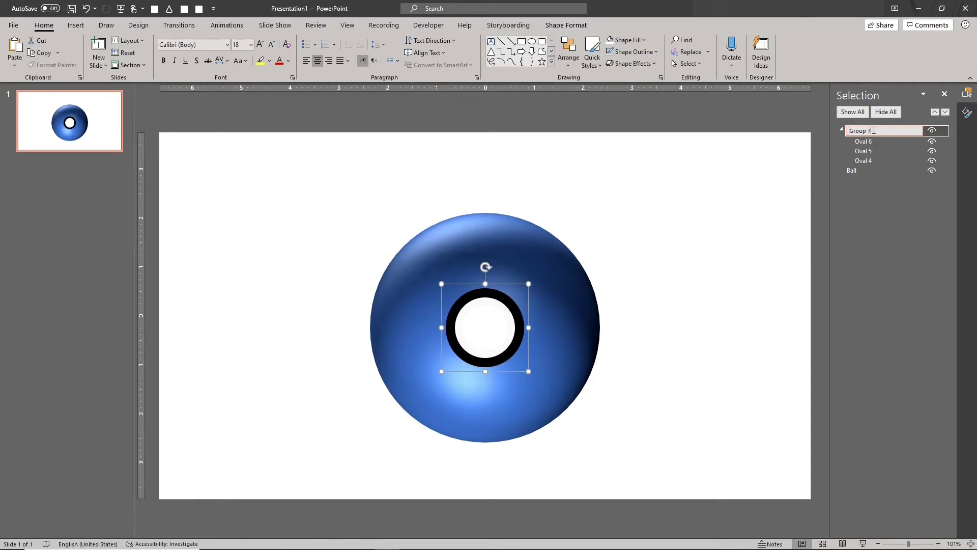
drag(870, 130, 842, 131)
key(Return)
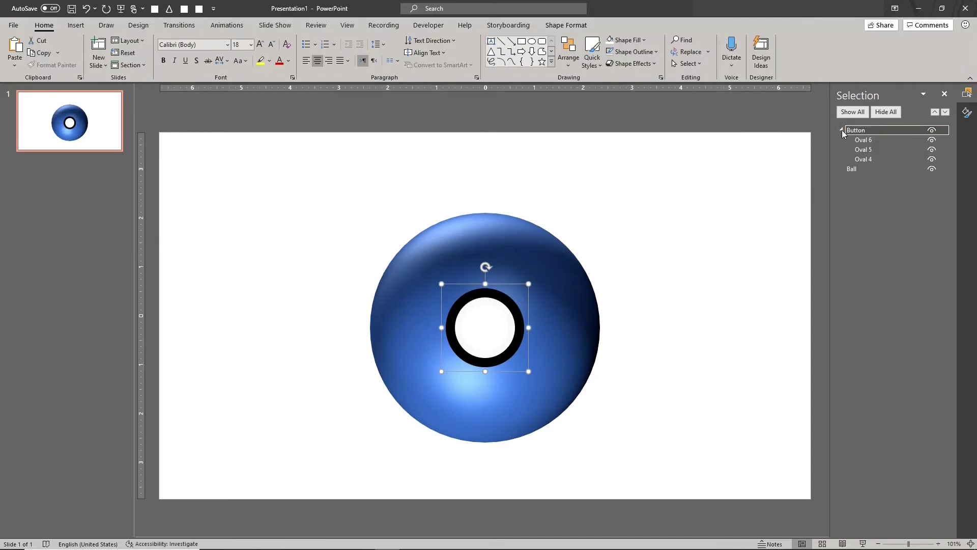
Group Button with Ball and rename Group 8 to 'Pokeball'.
ctrl+click(861, 171)
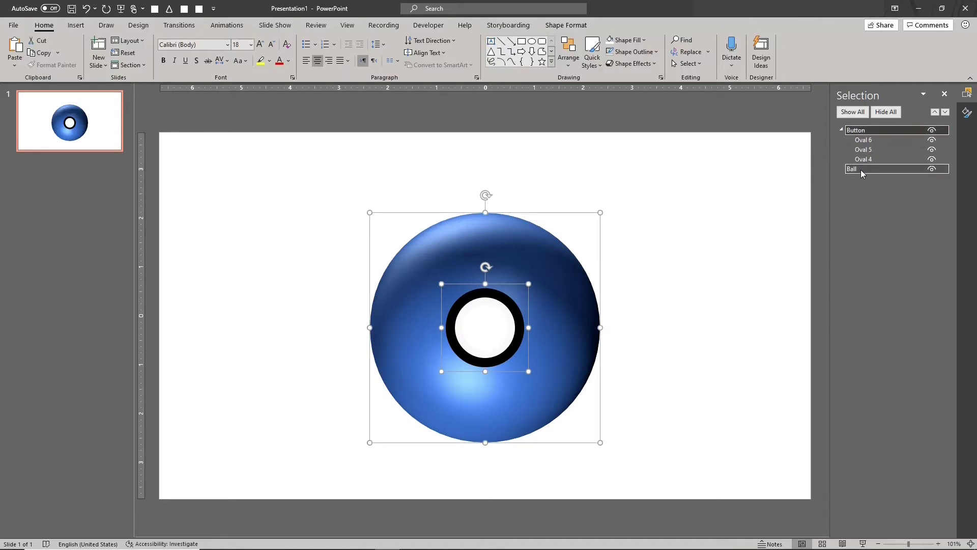
key(ctrl+g)
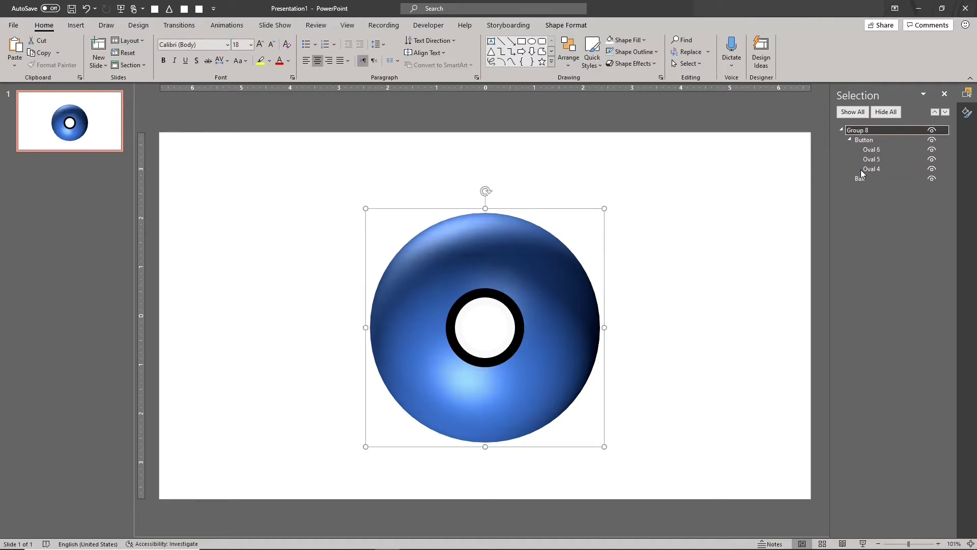
click(869, 131)
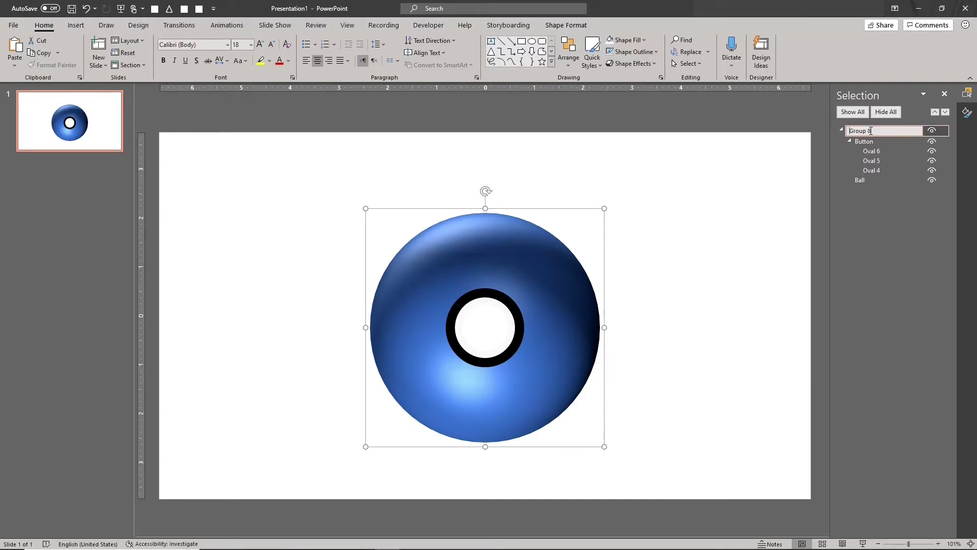
drag(871, 131, 846, 130)
key(Return)
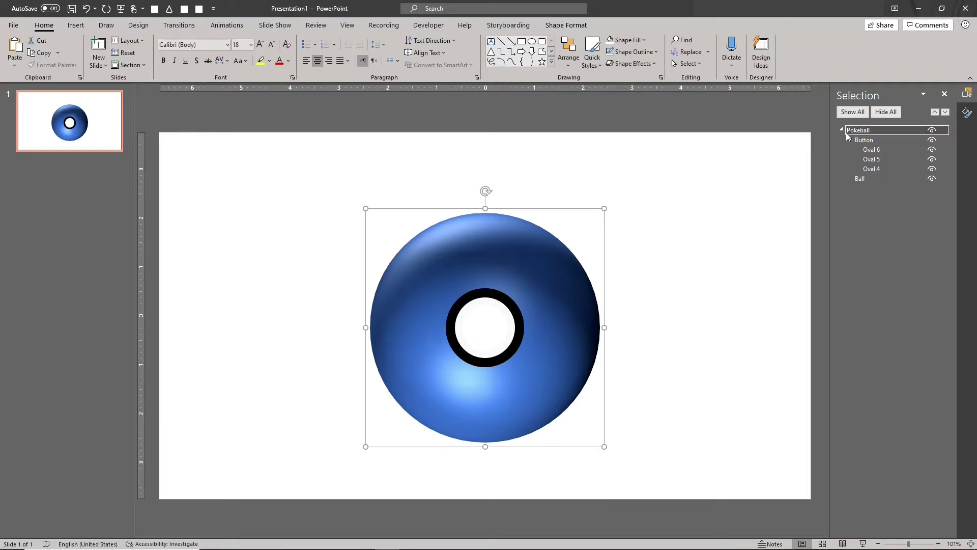
Select Ovals 6, 5 and 4 and set their Distance from ground to 169 pt.
click(879, 152)
ctrl+click(880, 159)
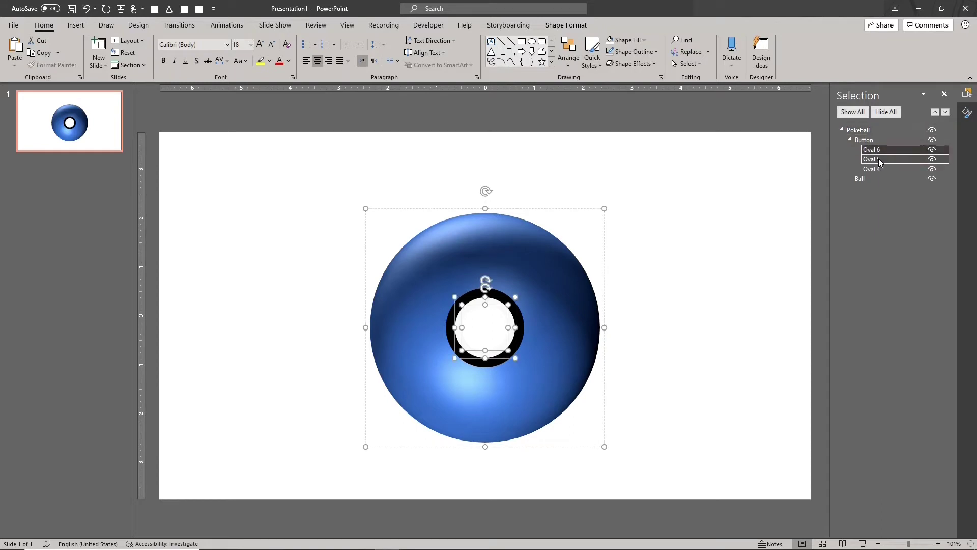
ctrl+click(880, 170)
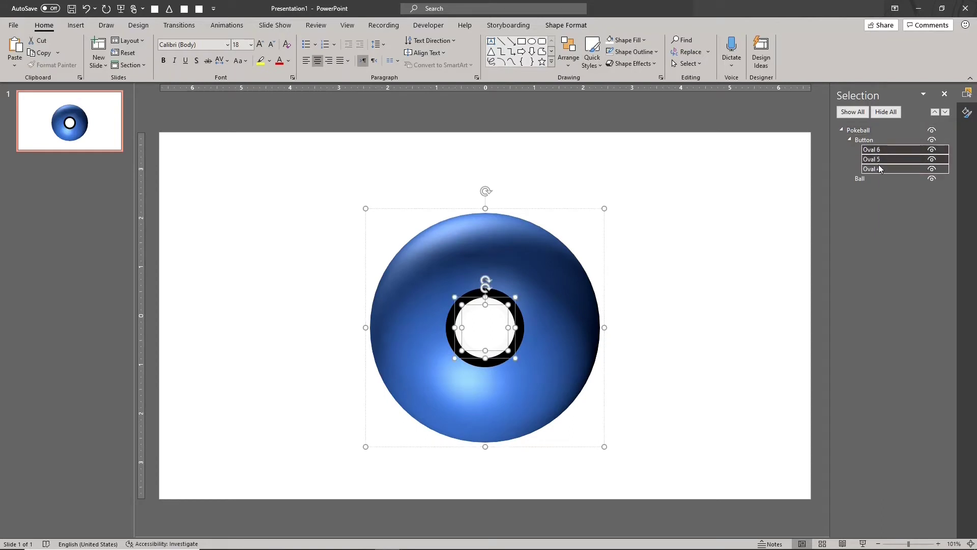
click(967, 113)
click(848, 129)
click(945, 486)
click(919, 504)
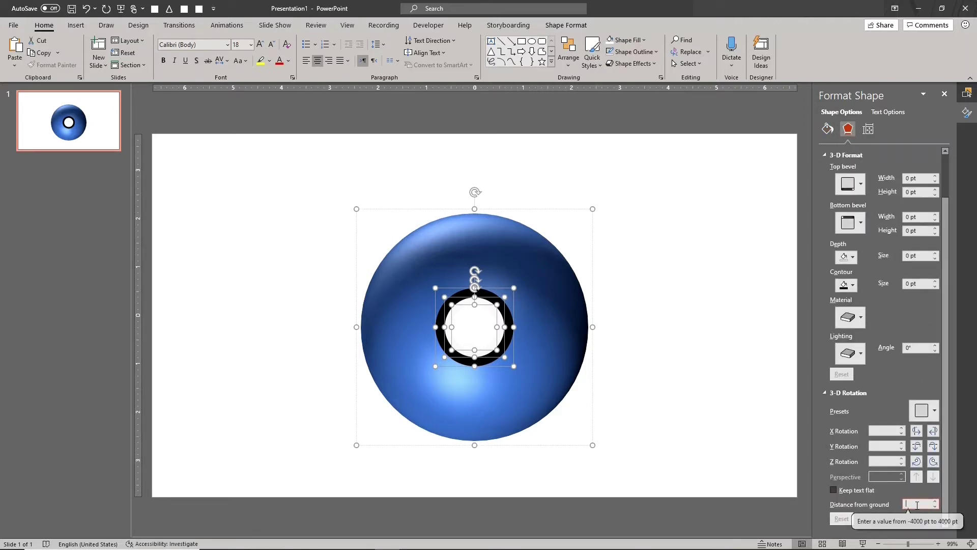
text(169)
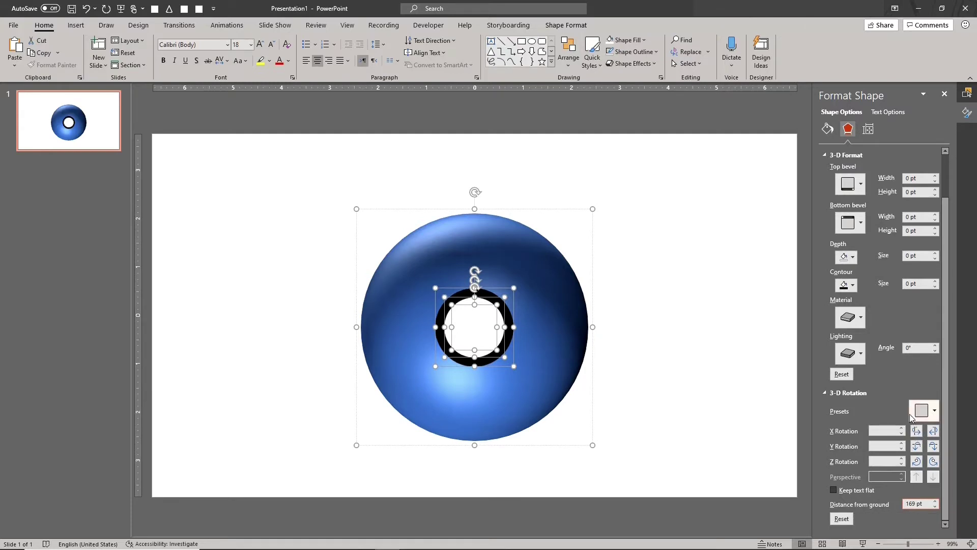
click(594, 273)
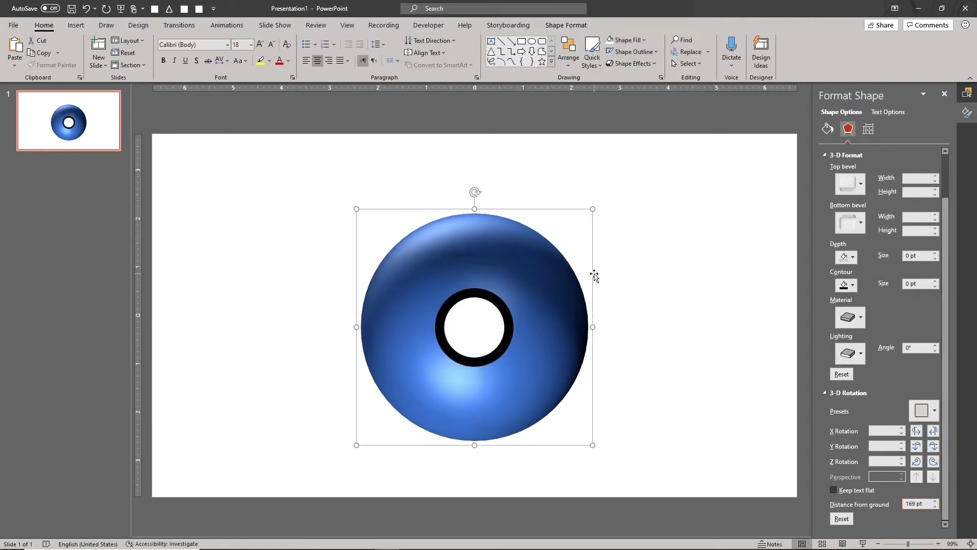
Apply the Perspective: Front rotation preset and raise the ball's X rotation to 280°.
click(922, 414)
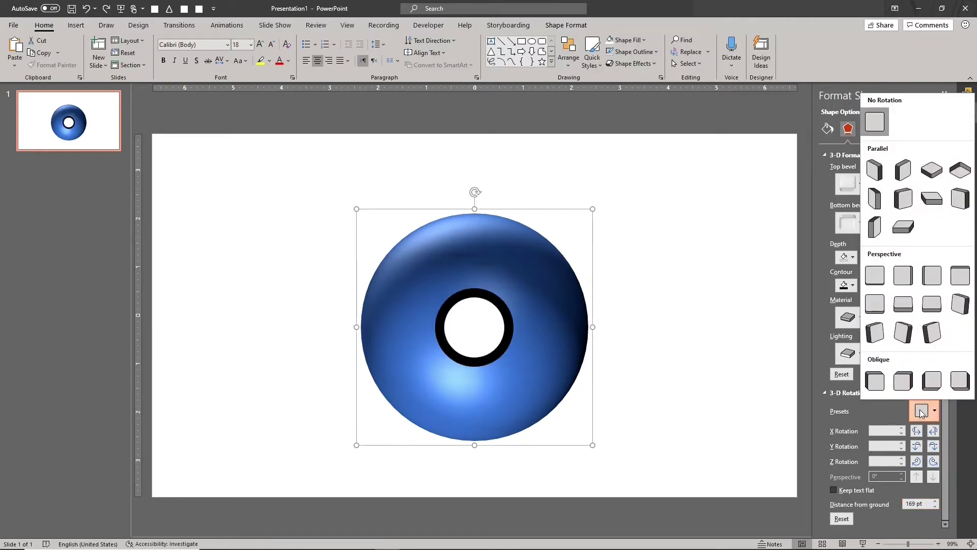
click(875, 280)
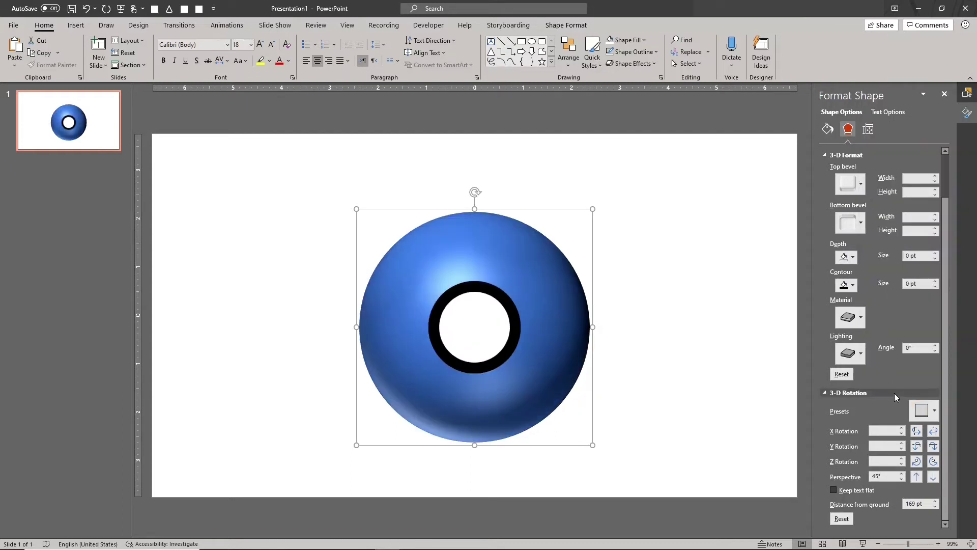
click(916, 431)
click(917, 431)
click(916, 431)
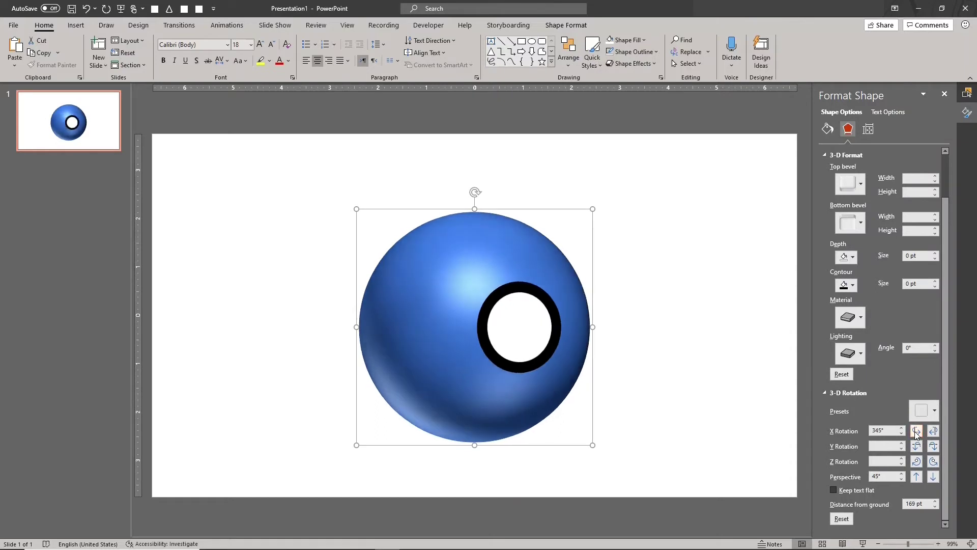
click(916, 431)
click(917, 431)
click(917, 431)
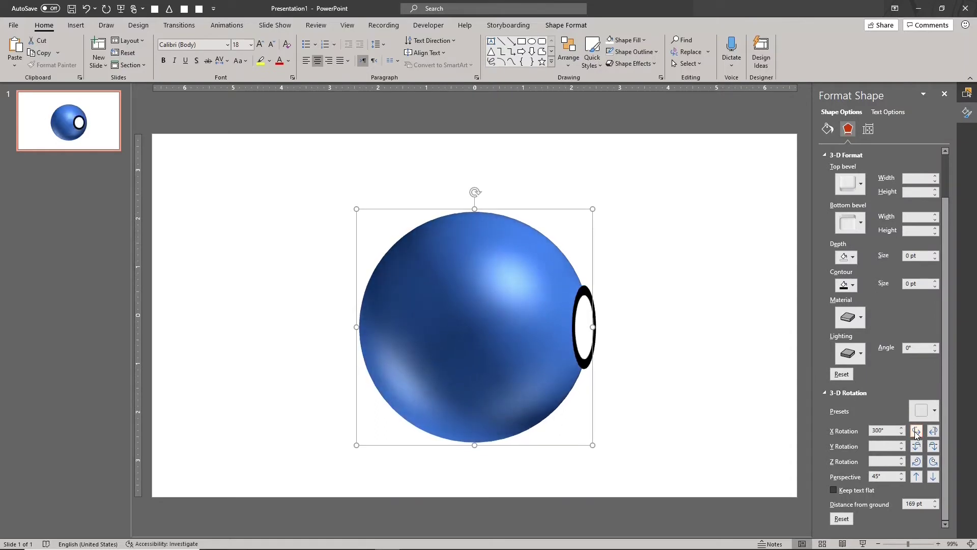
click(916, 431)
click(916, 431)
click(916, 431)
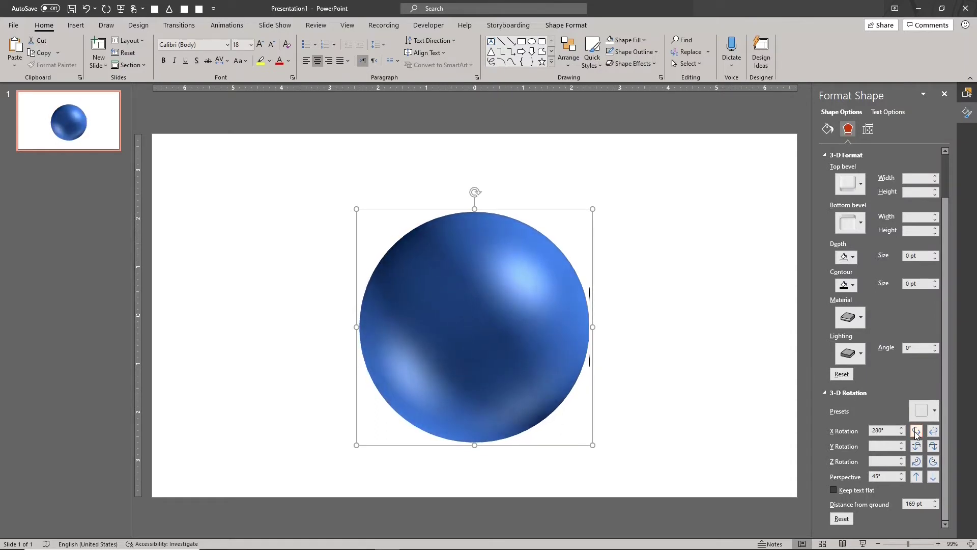
Select the button ovals in the Selection Pane and give them a 20 pt depth.
click(967, 93)
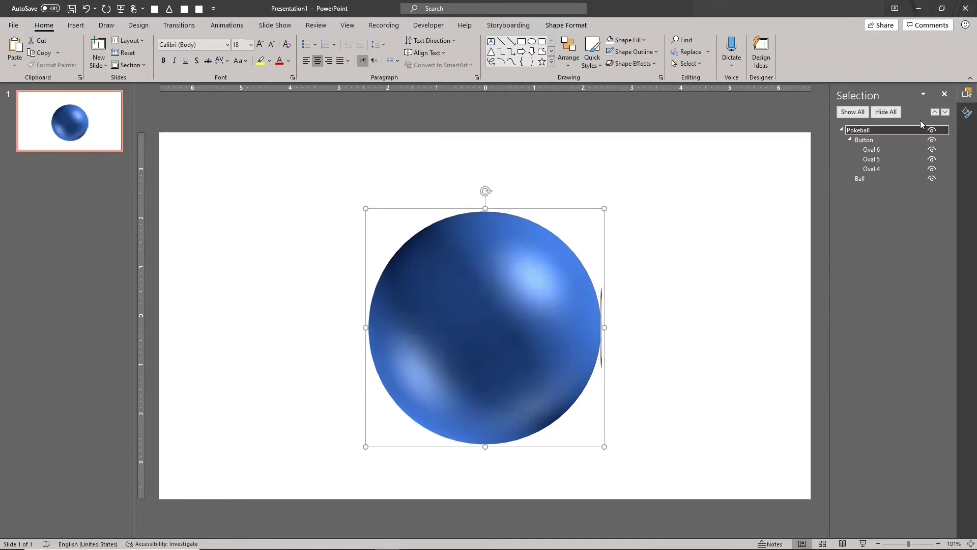
ctrl+click(894, 169)
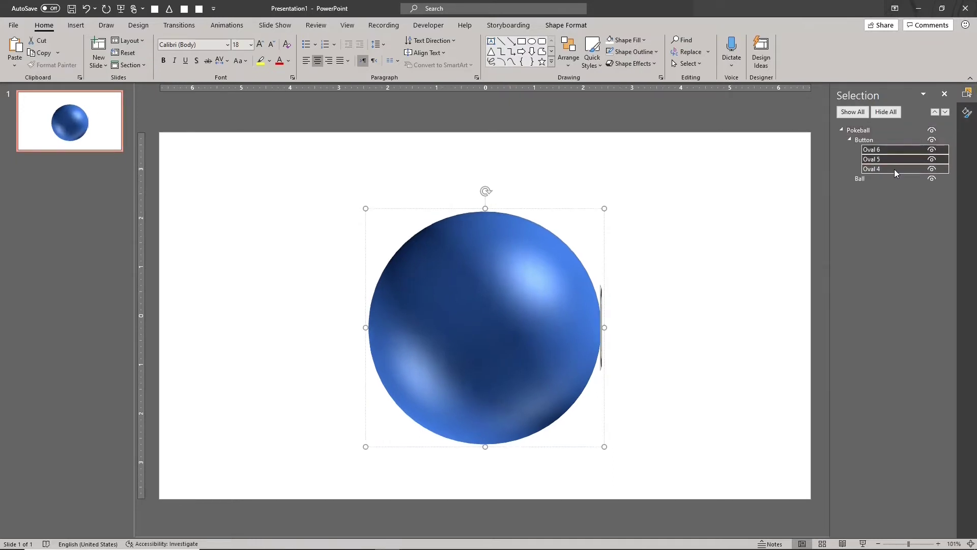
click(967, 112)
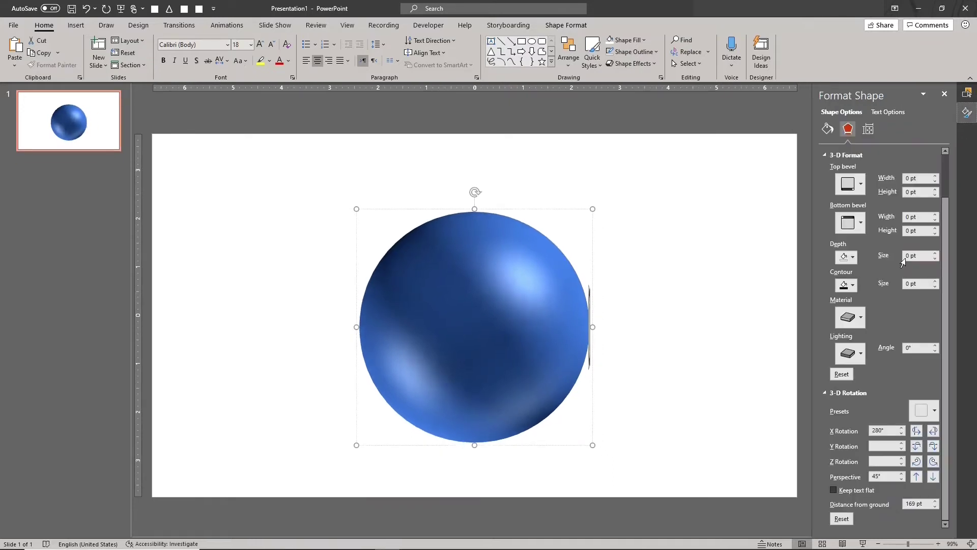
click(909, 256)
text(20)
key(Return)
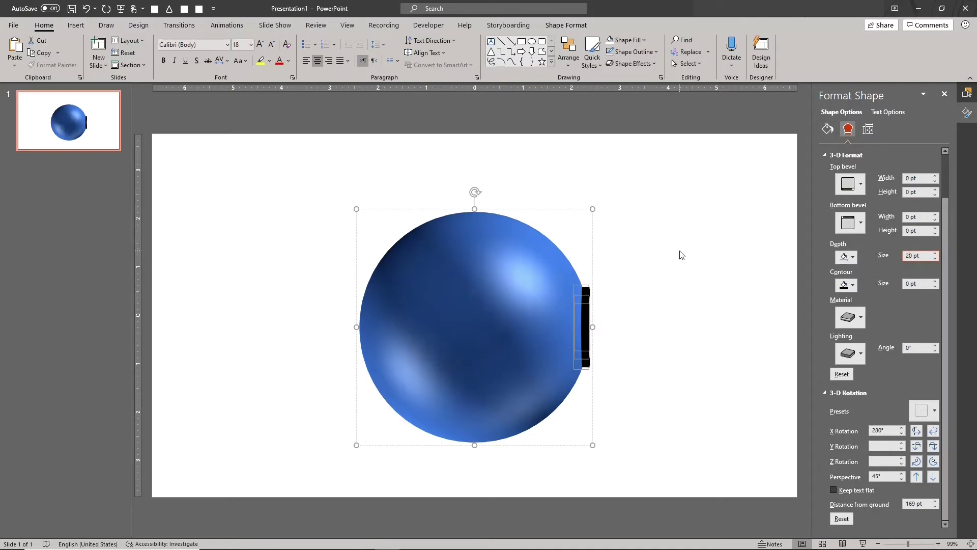
Reselect the whole ball and turn its X rotation to 290°.
click(620, 335)
scroll(610, 322, up, 5)
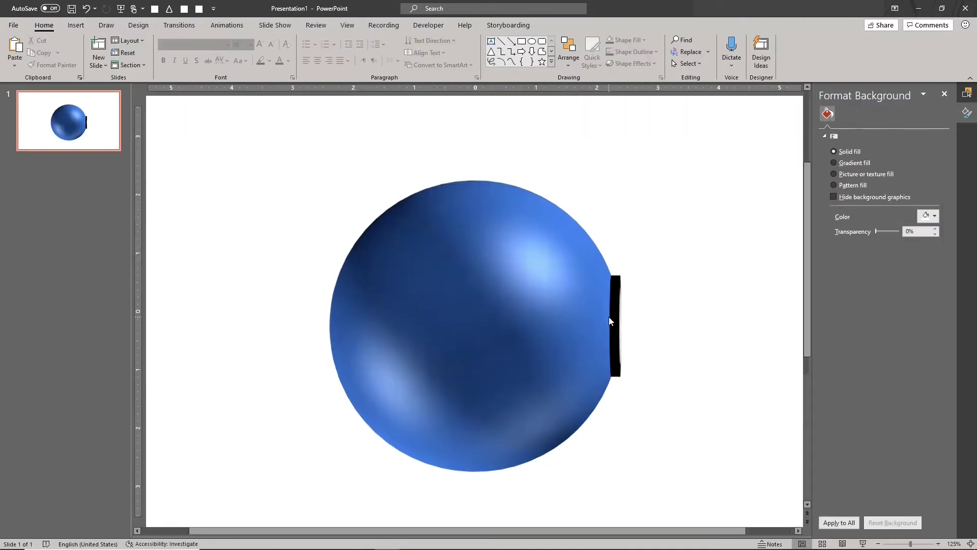
click(644, 294)
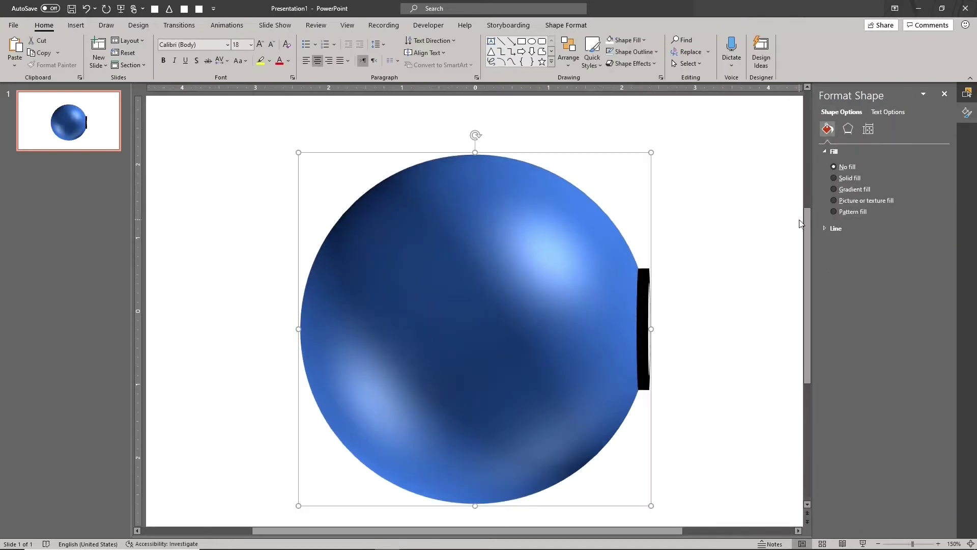
click(848, 129)
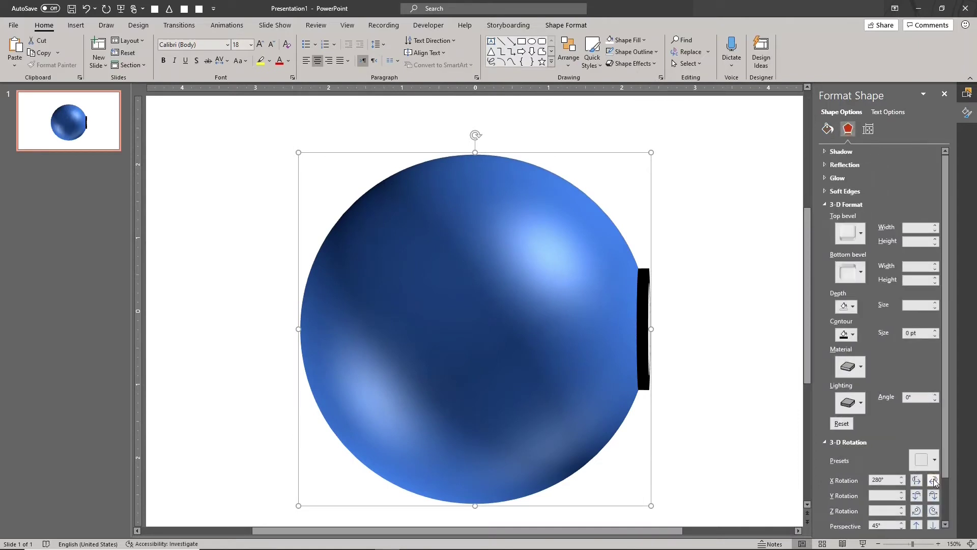
click(934, 481)
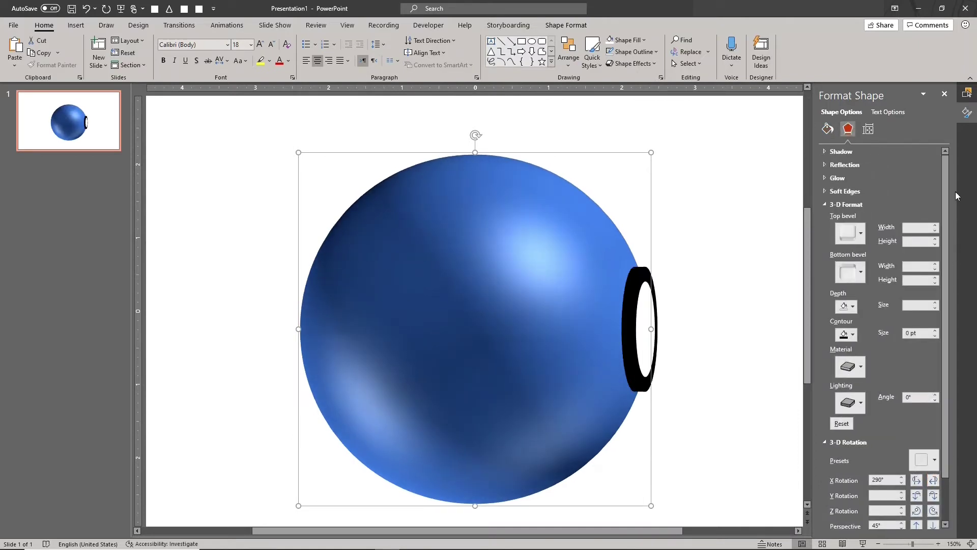
Give the black button ring a top bevel 12 pt wide by 6 pt high.
click(642, 270)
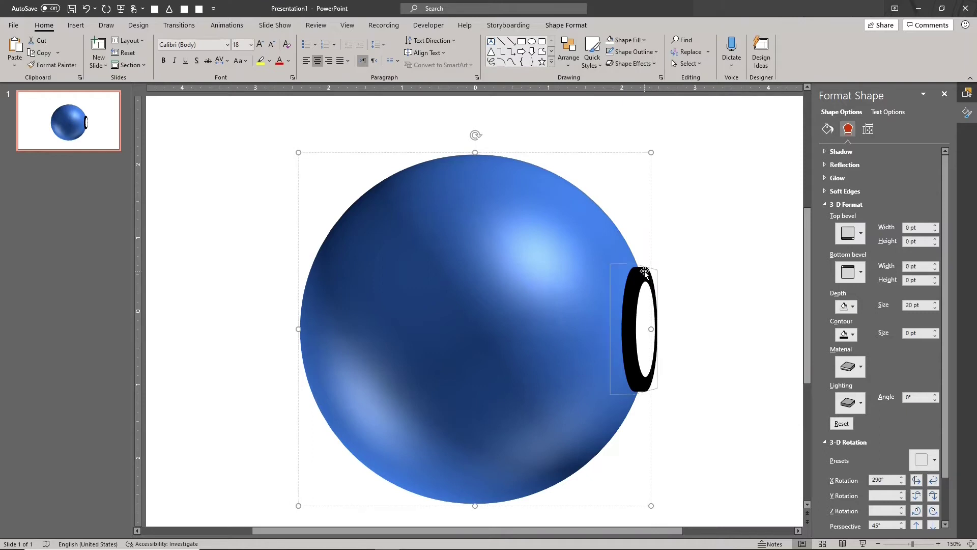
click(935, 225)
click(936, 225)
click(935, 225)
click(935, 225)
click(935, 225)
click(935, 225)
click(935, 225)
click(936, 225)
click(935, 225)
click(935, 225)
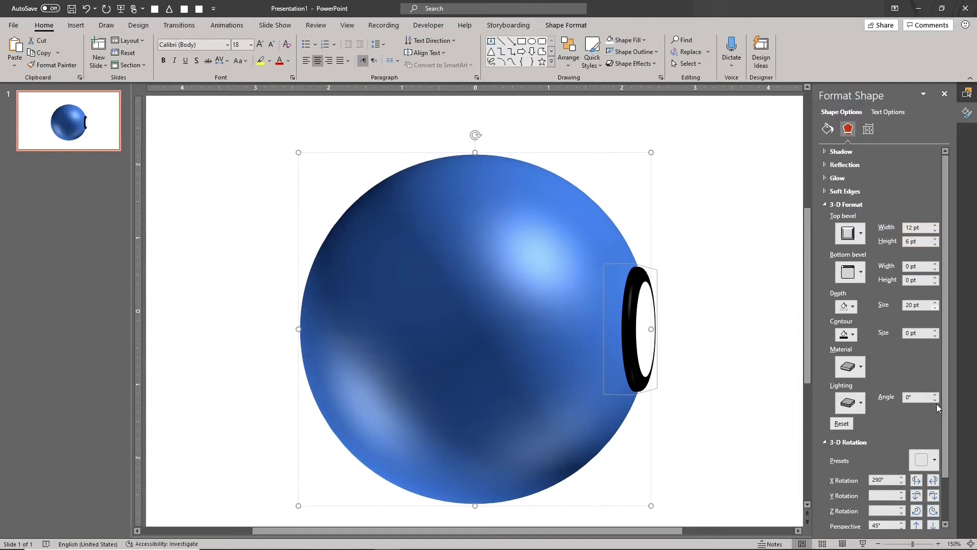
Lower the ring's distance from ground to 163.5 pt.
scroll(945, 490, down, 2)
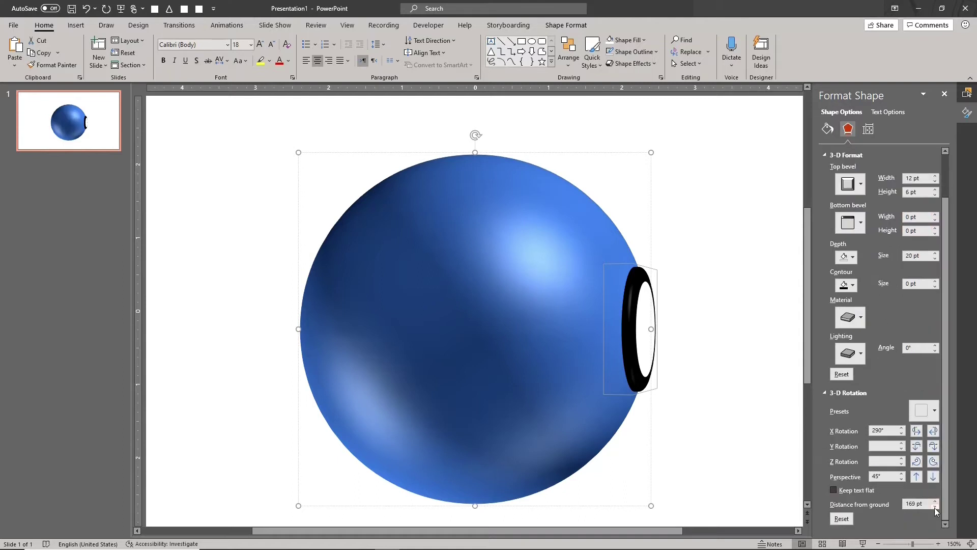
click(938, 506)
click(939, 506)
click(939, 506)
click(939, 506)
click(938, 506)
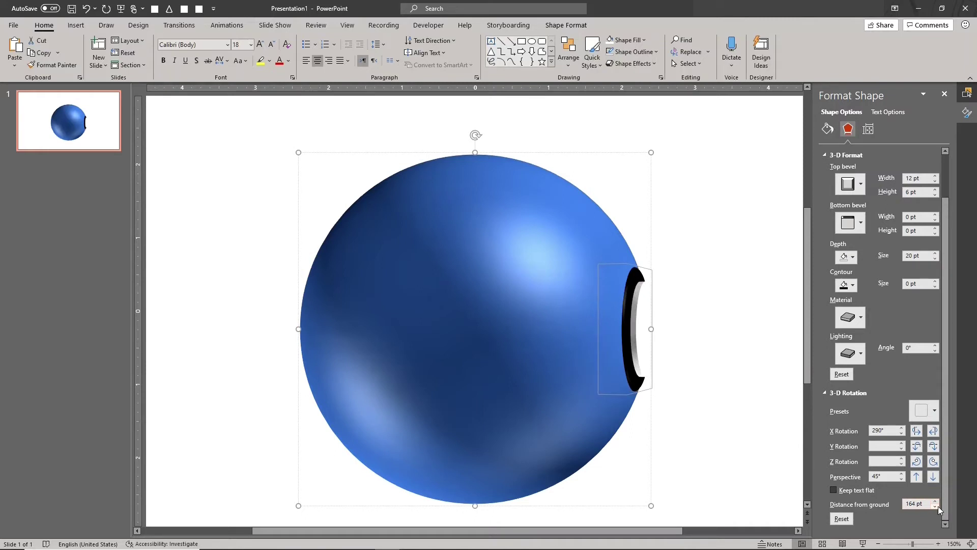
click(938, 506)
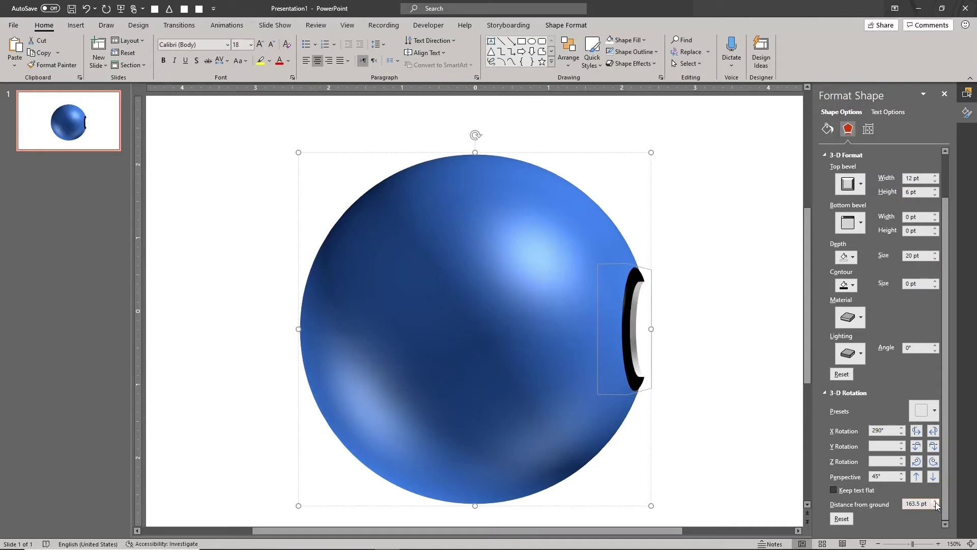
Set the other button piece's distance from ground to 166 pt.
click(640, 290)
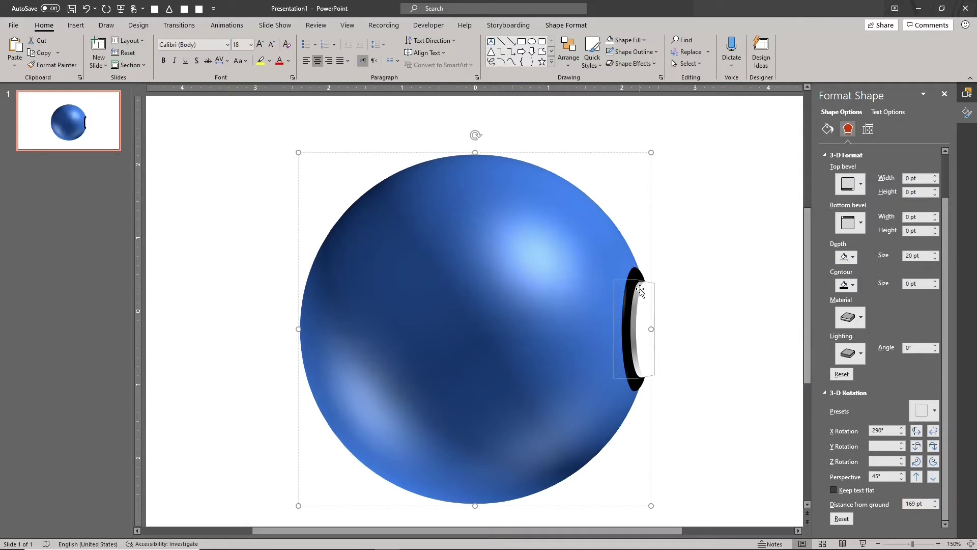
click(935, 507)
click(935, 507)
click(934, 507)
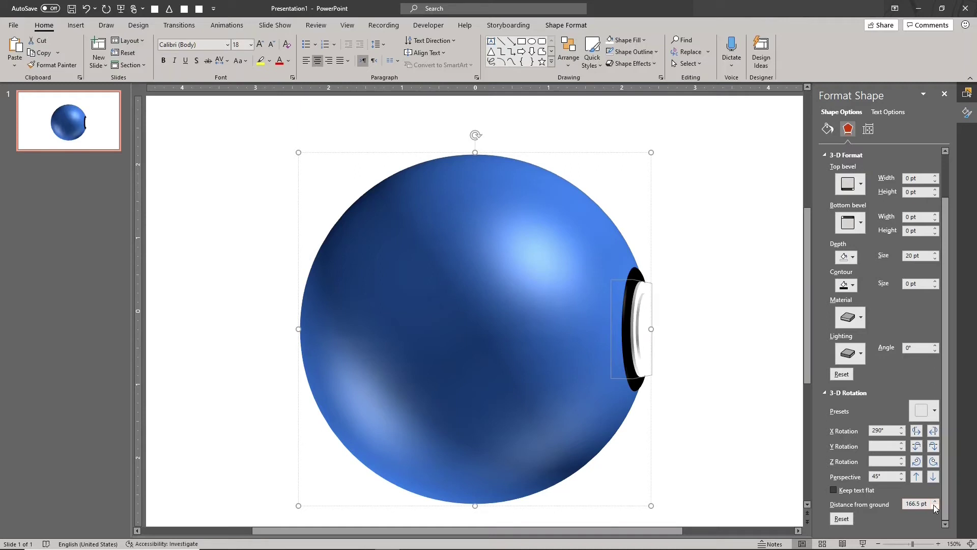
click(935, 506)
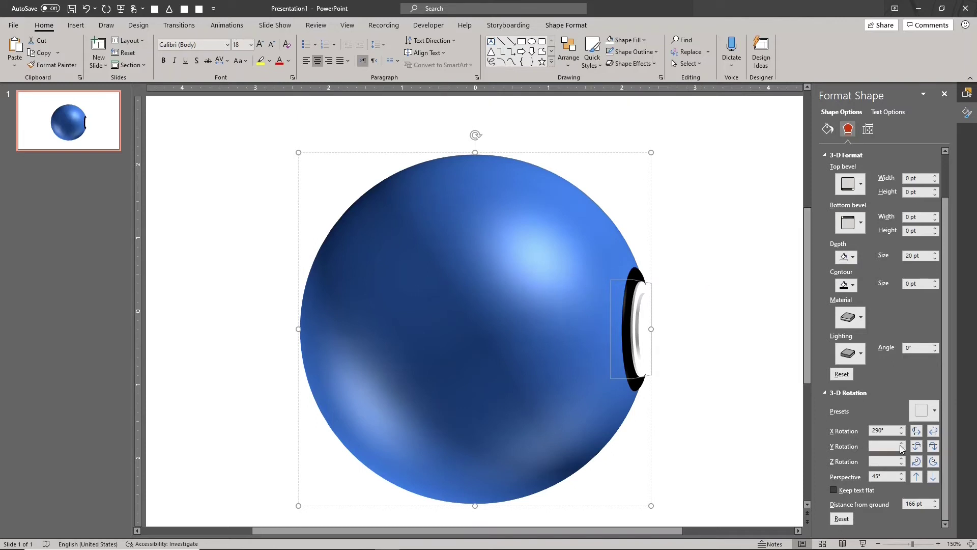
Turn the ball to a front-facing Perspective preset with the button centred.
click(917, 431)
click(917, 431)
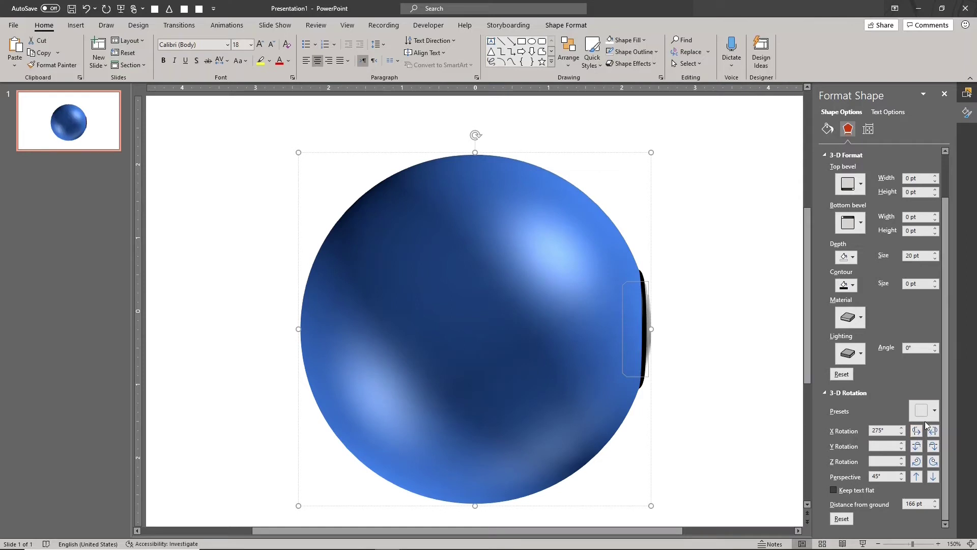
click(924, 411)
click(881, 279)
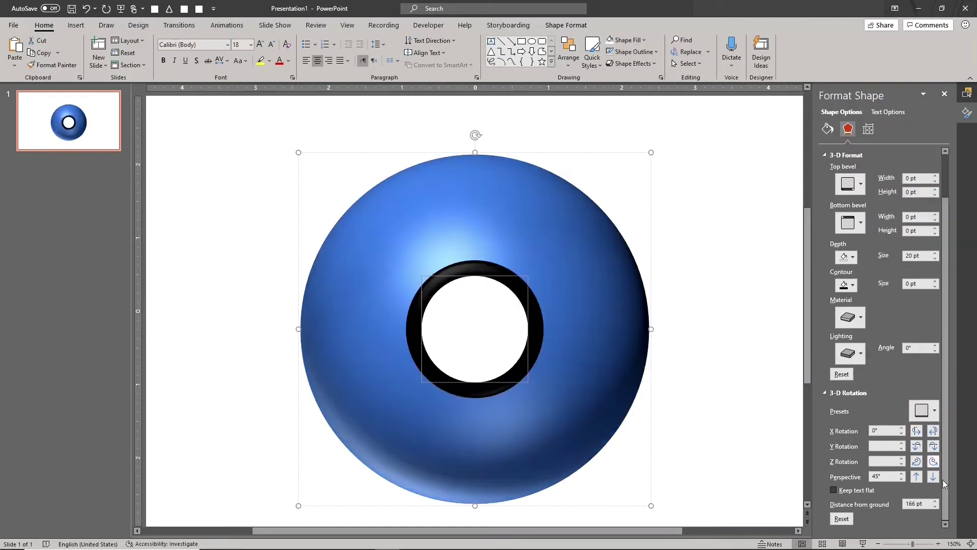
click(971, 544)
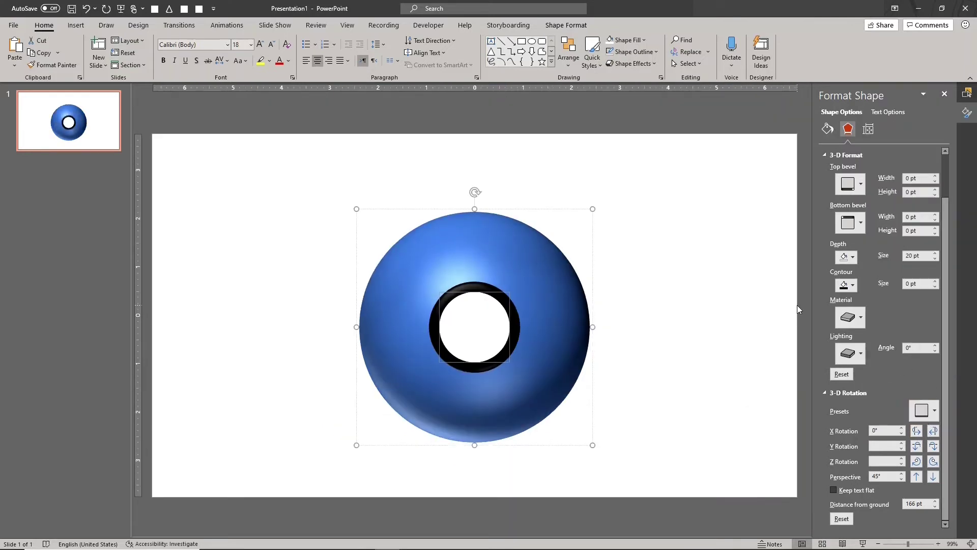
Give the outer ball shape a gradient fill.
click(558, 274)
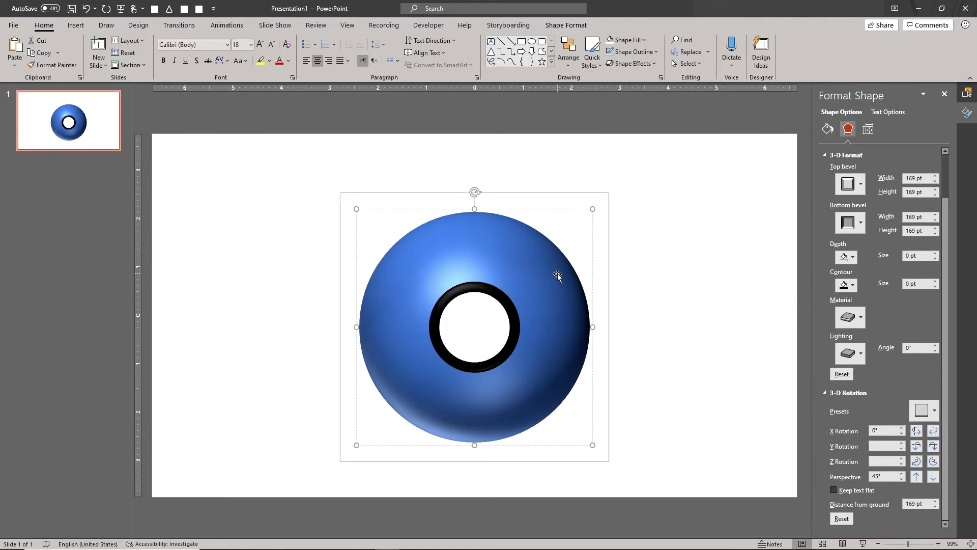
click(829, 129)
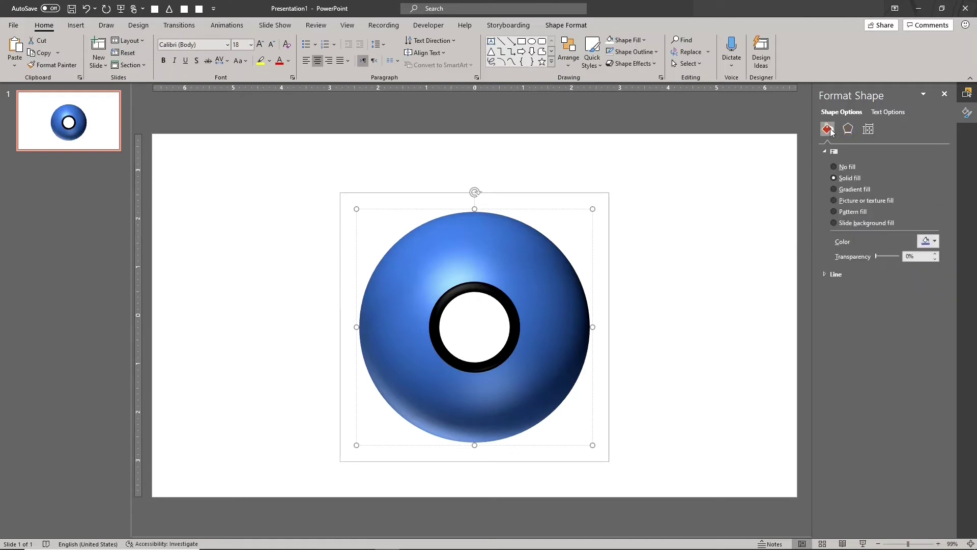
click(845, 191)
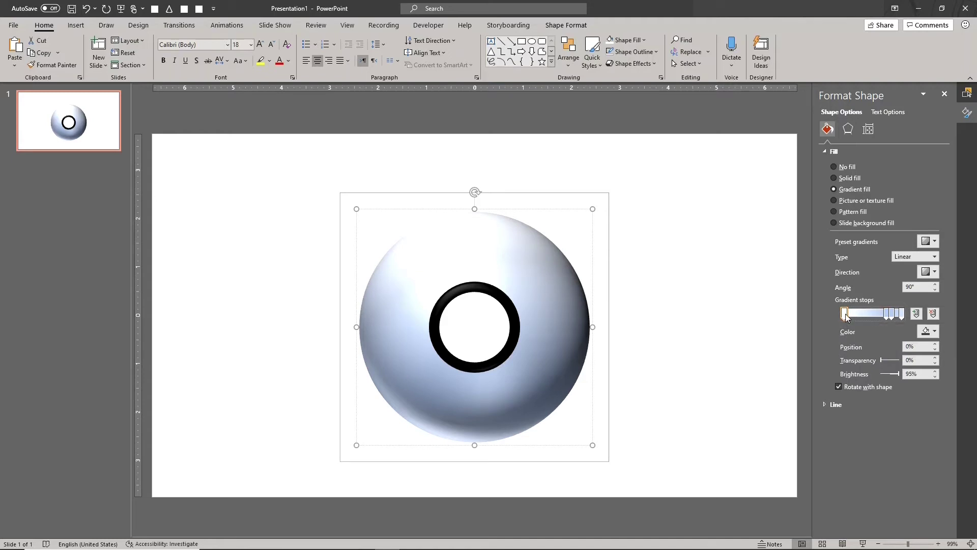
Make the first gradient stop red and the next stop black at 45%.
click(927, 332)
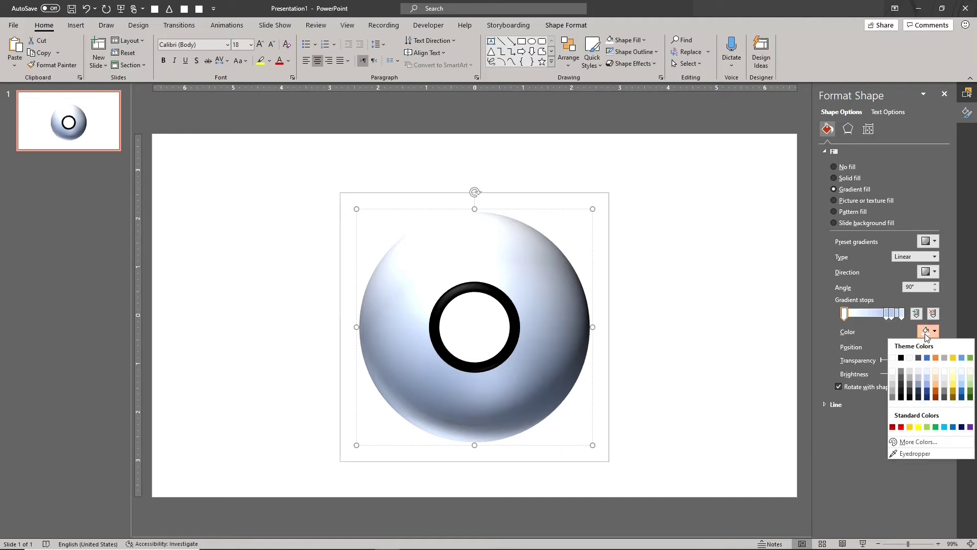
click(901, 426)
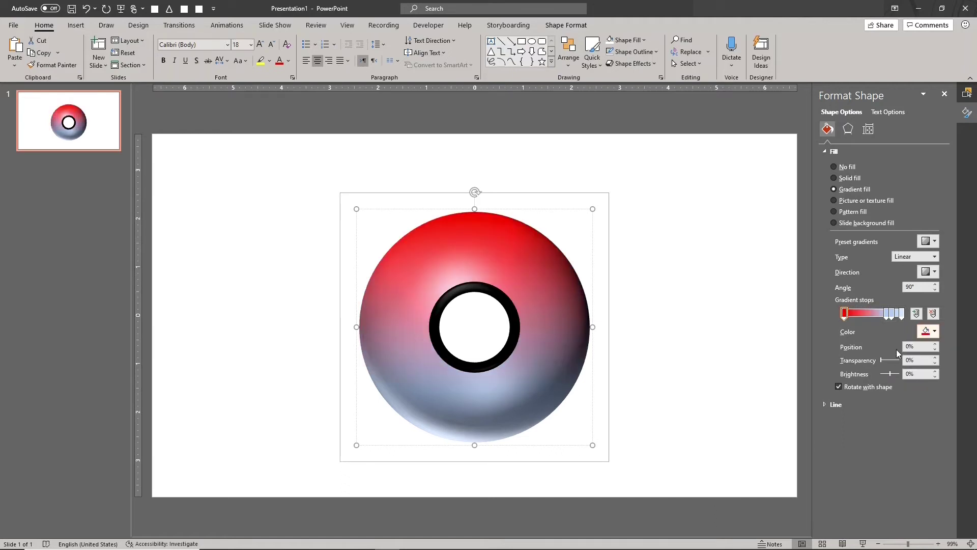
click(887, 315)
click(927, 332)
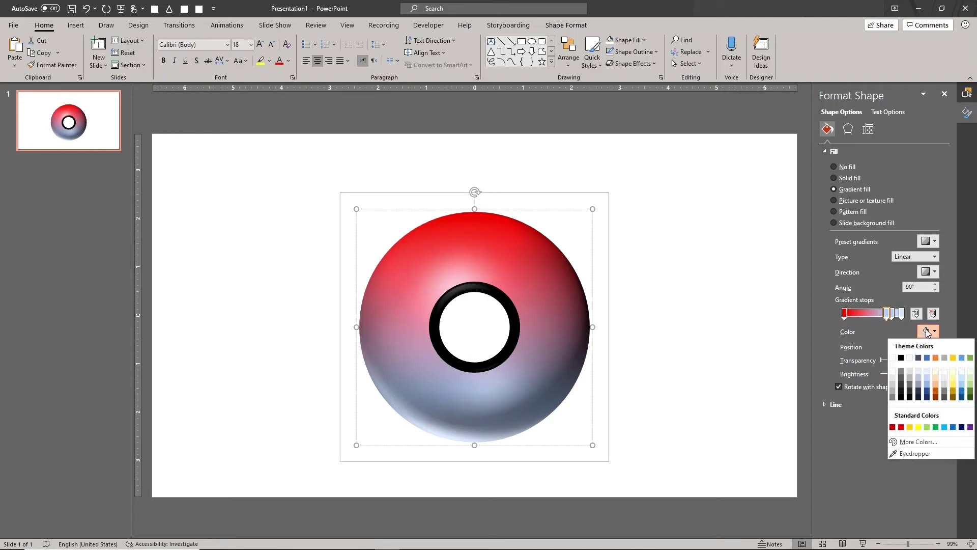
click(902, 359)
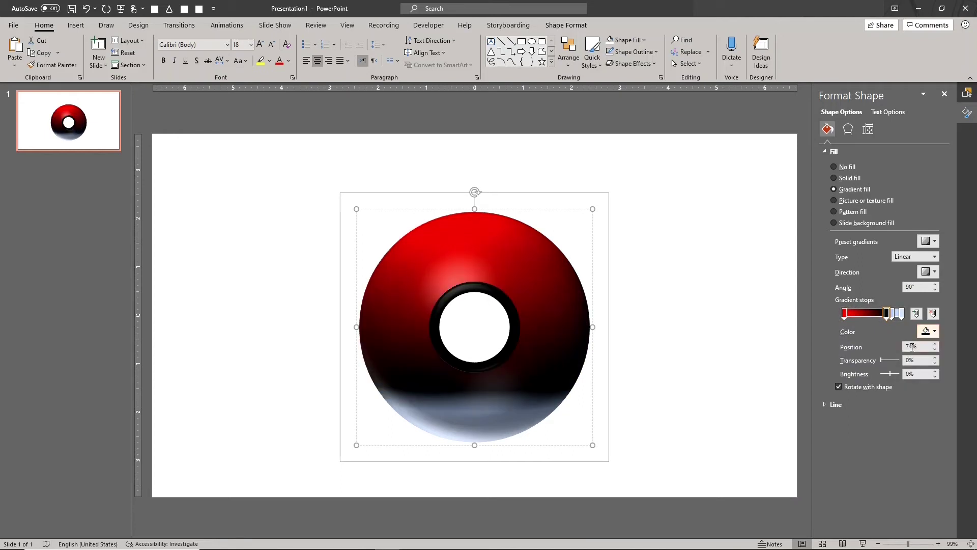
double_click(909, 347)
text(45)
key(Return)
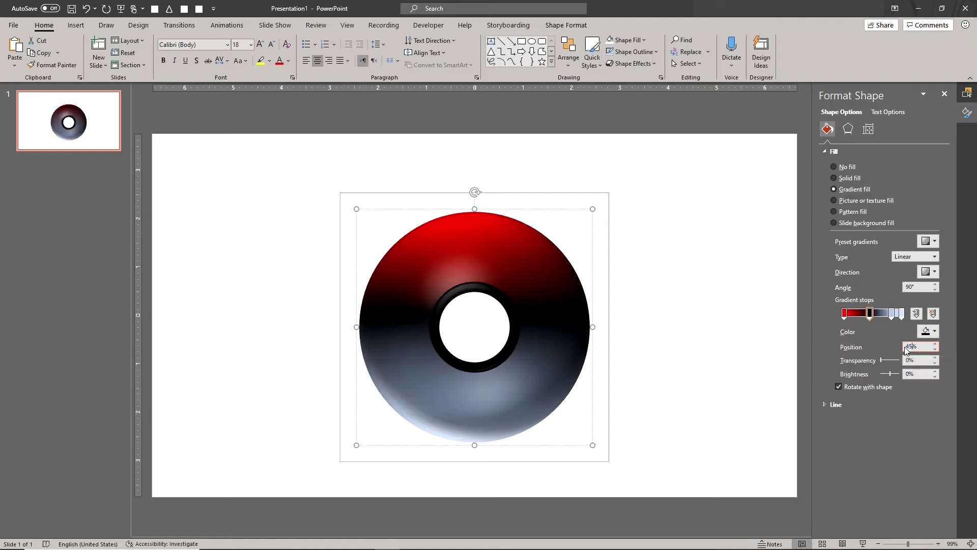
Move the light gradient stop to 55% and turn it black too.
click(893, 316)
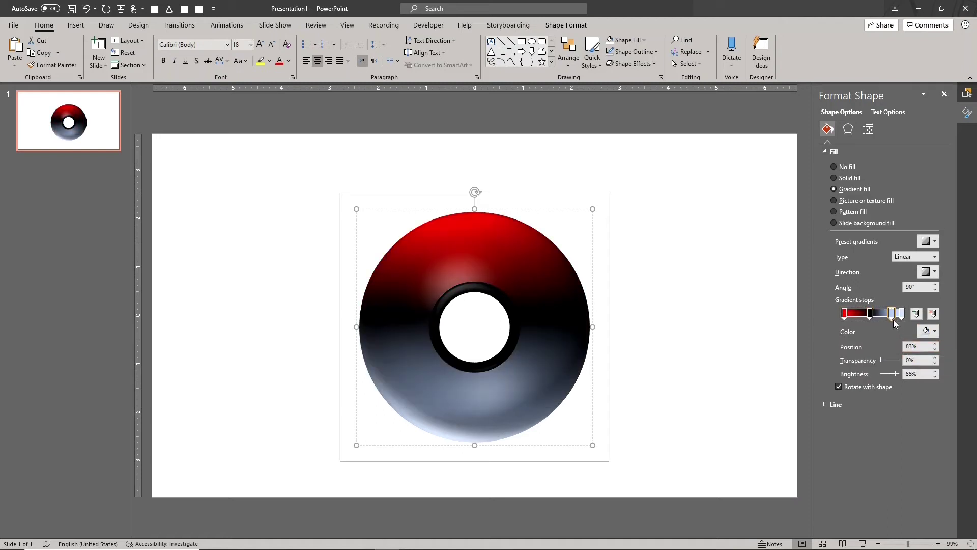
double_click(914, 346)
text(55)
key(Return)
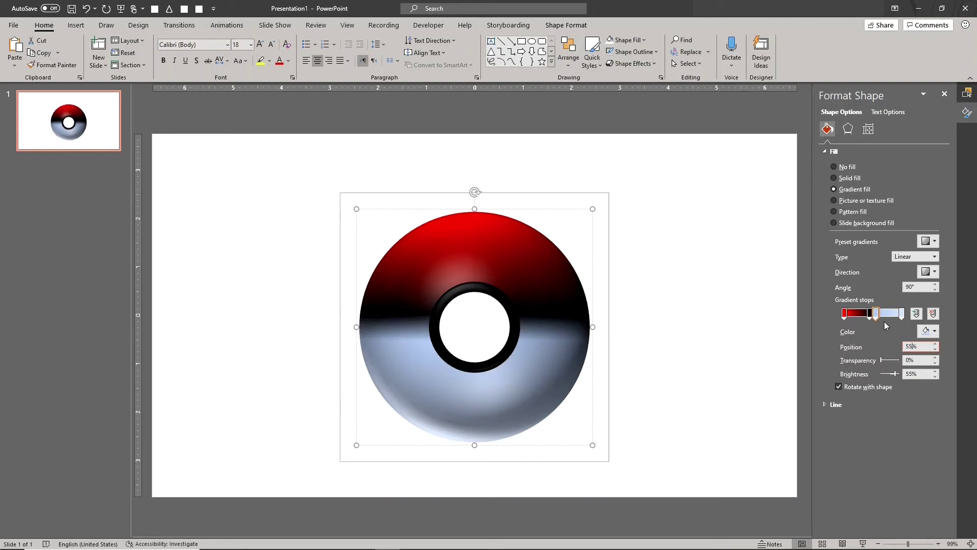
click(928, 331)
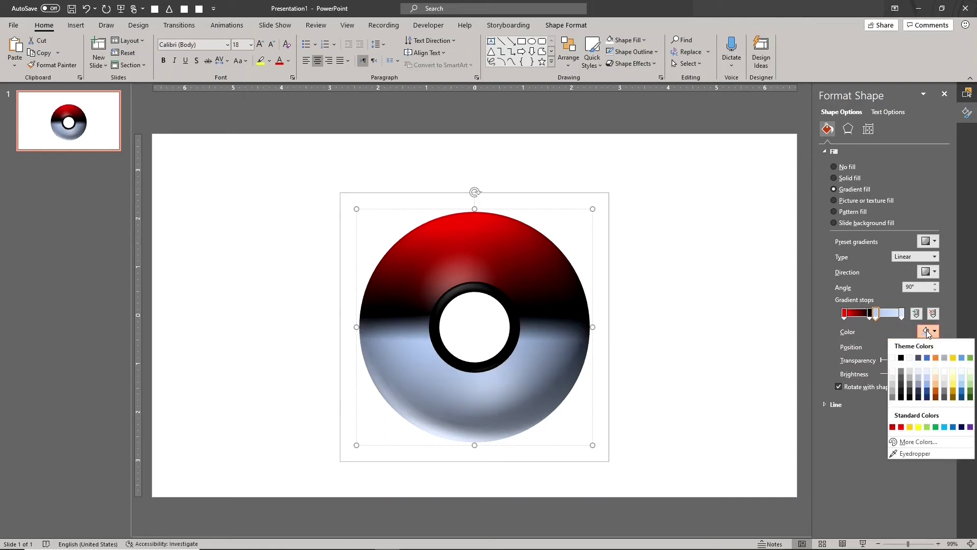
click(901, 358)
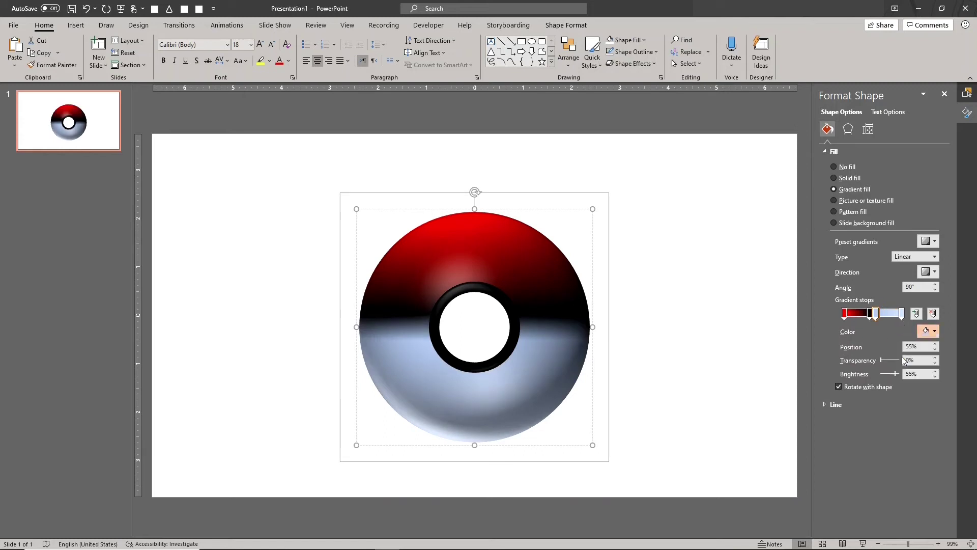
Make the end gradient stop white at 55% position.
click(902, 314)
click(928, 331)
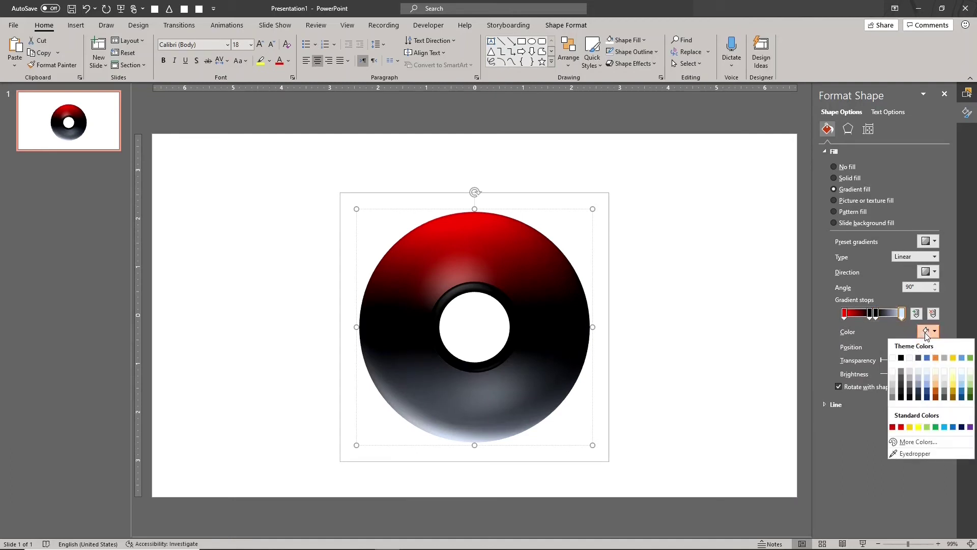
click(894, 360)
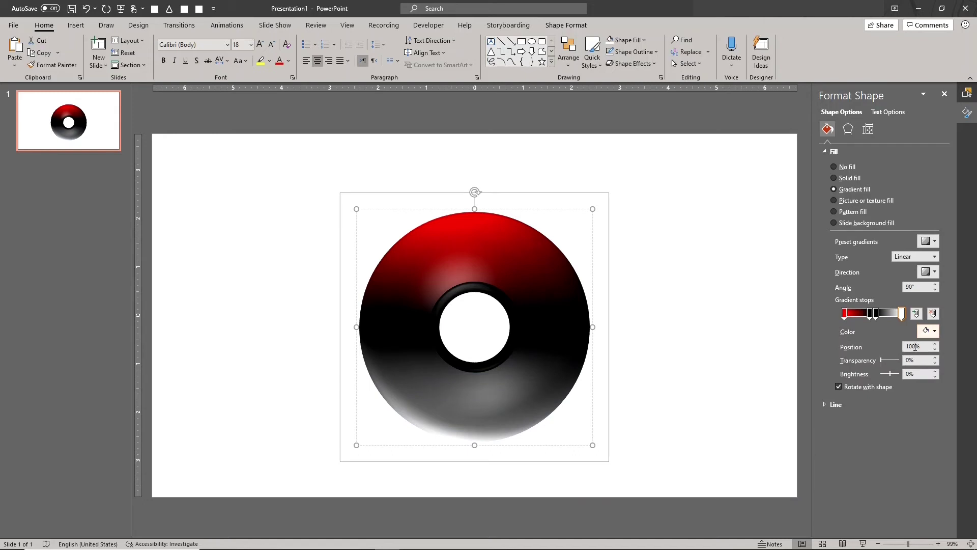
double_click(915, 346)
text(55)
key(Return)
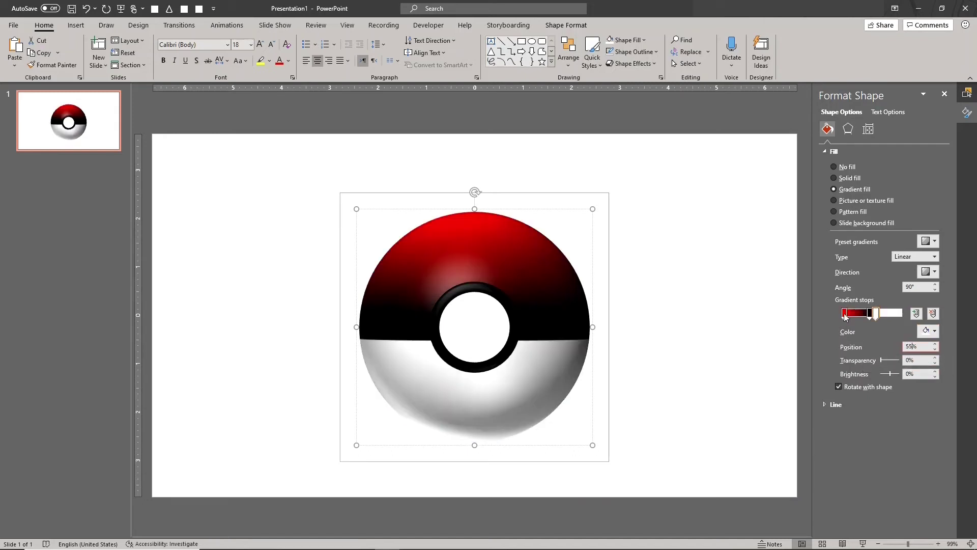
Move the red gradient stop to 45% position.
click(845, 313)
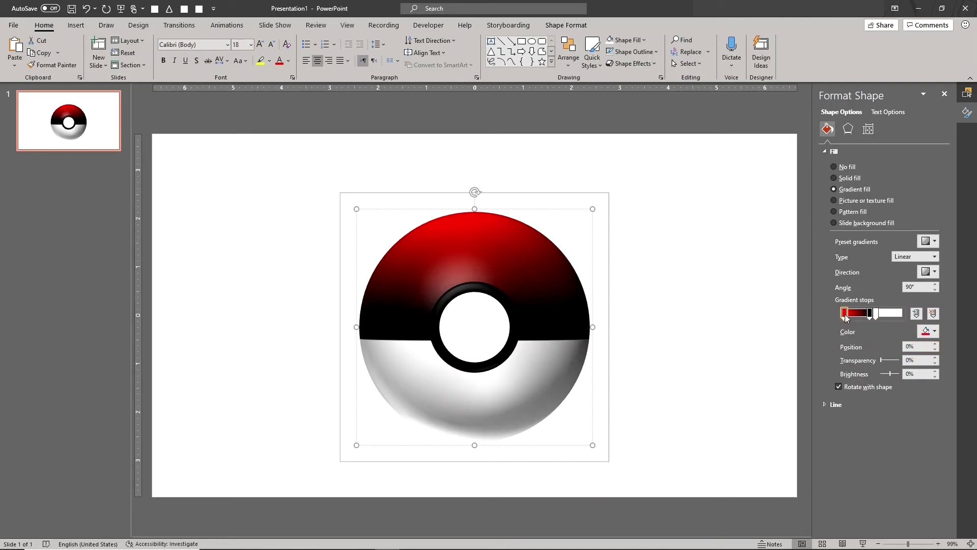
double_click(910, 347)
text(45)
key(Return)
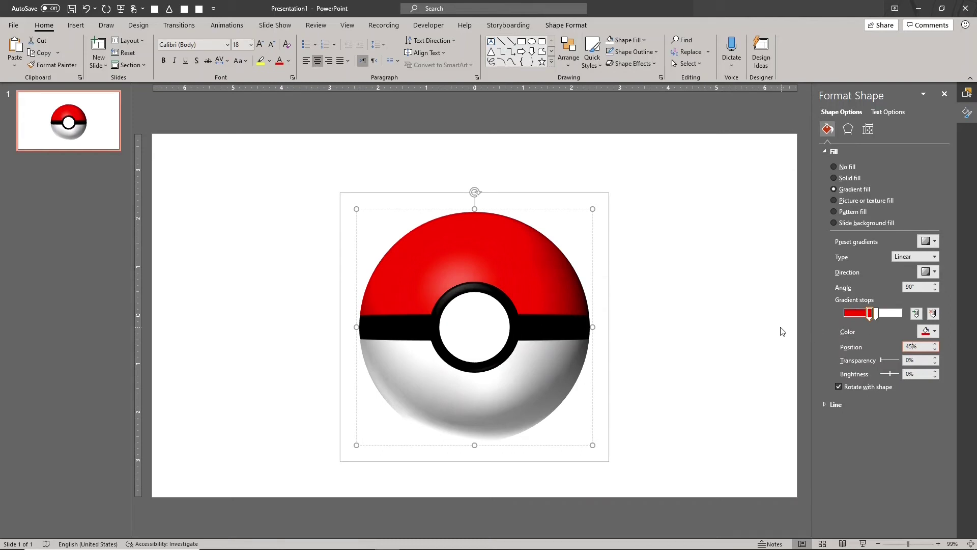
Reselect the ball and set its 3-D material to Plastic, then try another Standard material.
click(723, 330)
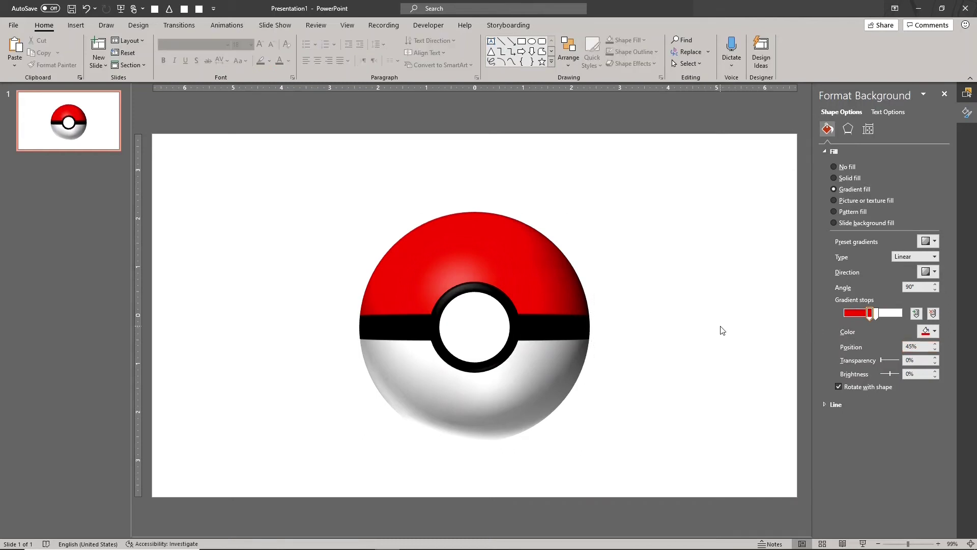
click(566, 269)
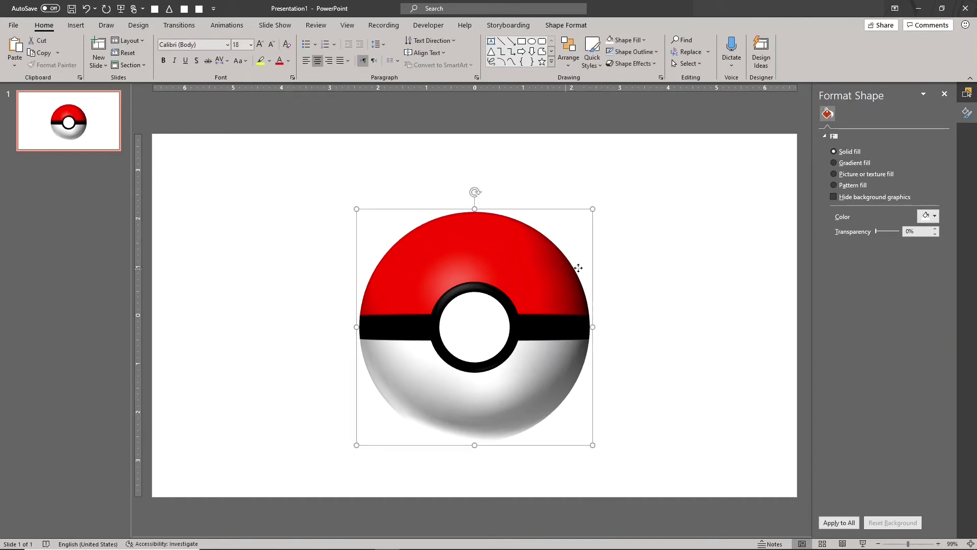
click(846, 130)
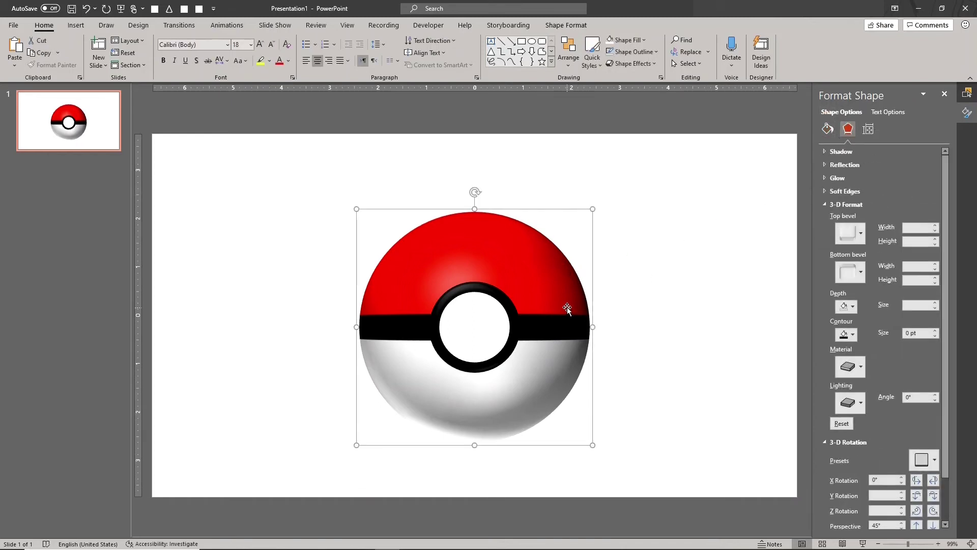
click(848, 370)
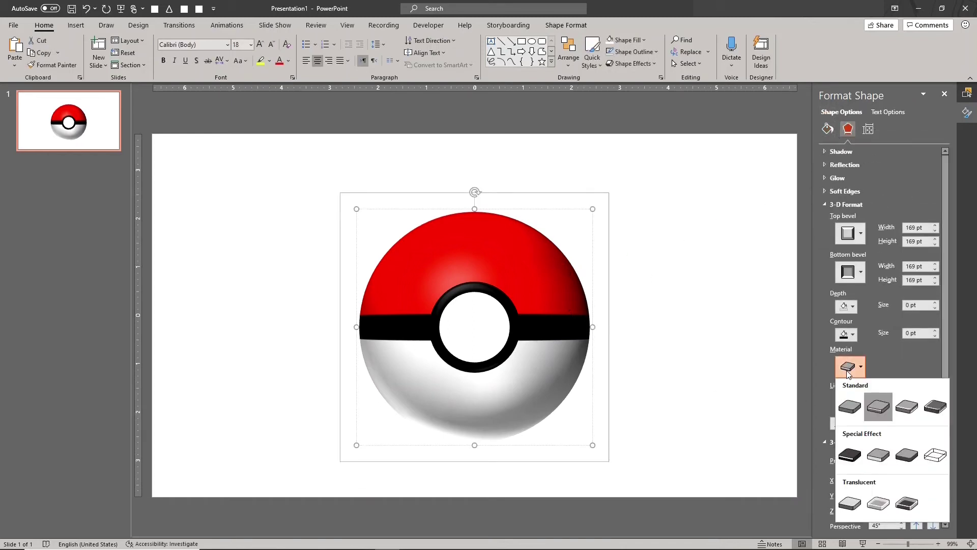
click(907, 406)
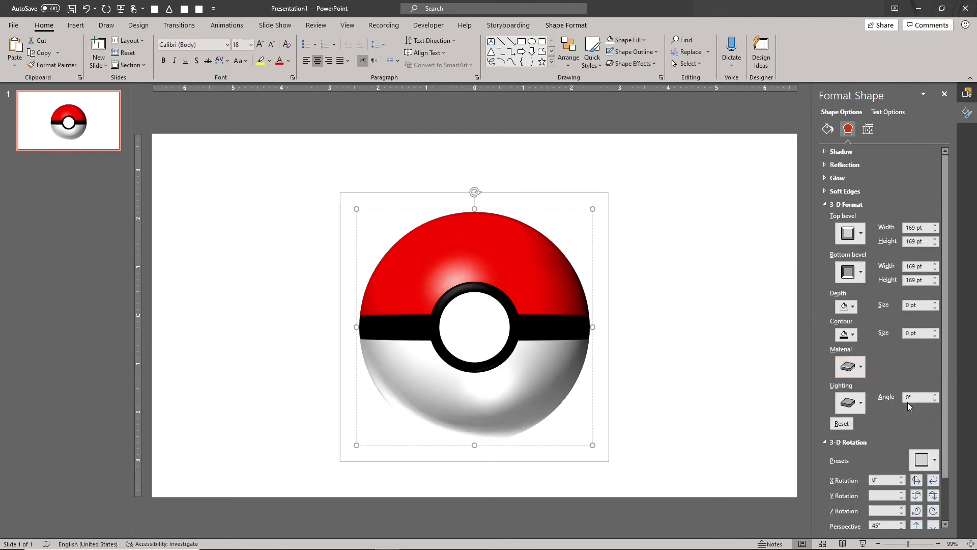
click(860, 373)
click(873, 410)
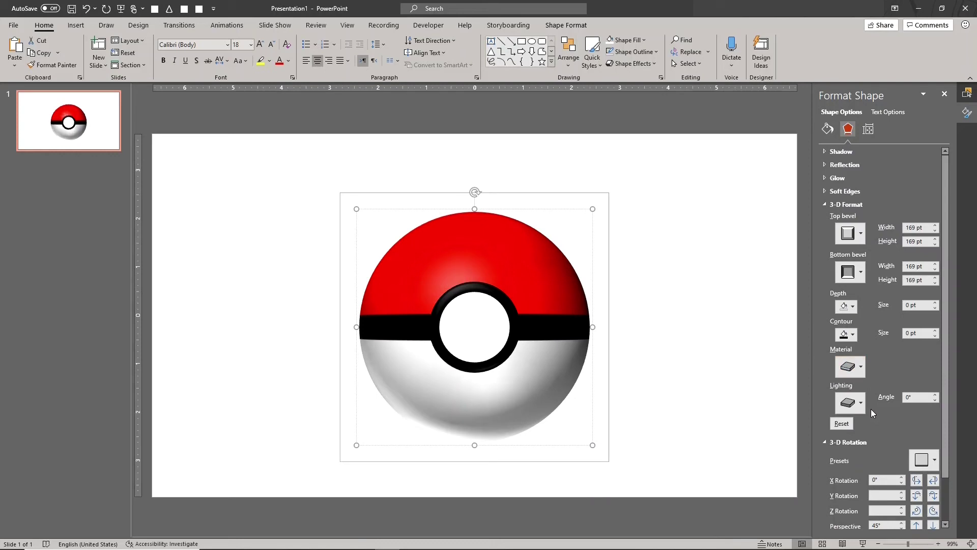
Apply Perspective: Turned Left, Tilted Up (316.1° X, 10.4° Y, 3.6° Z) to the ball.
click(920, 465)
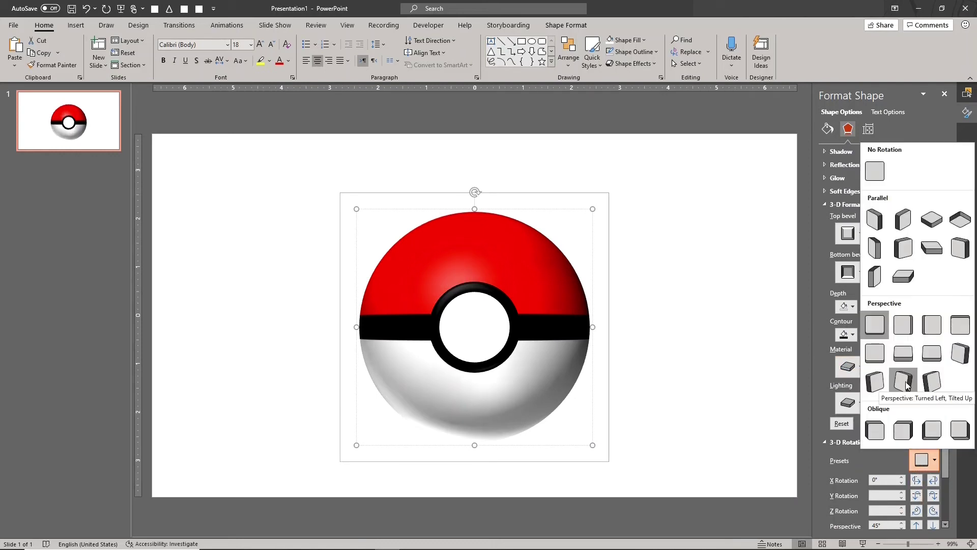
click(884, 382)
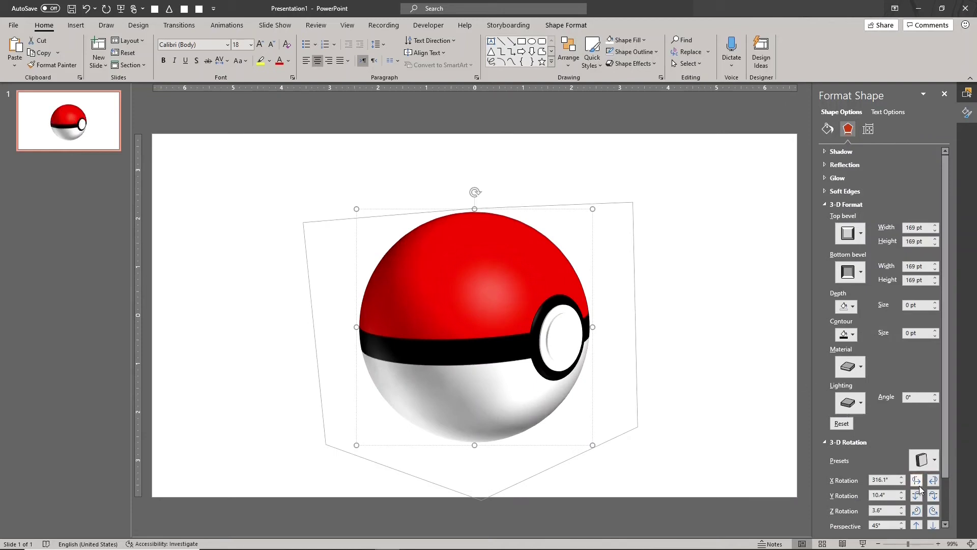
click(738, 376)
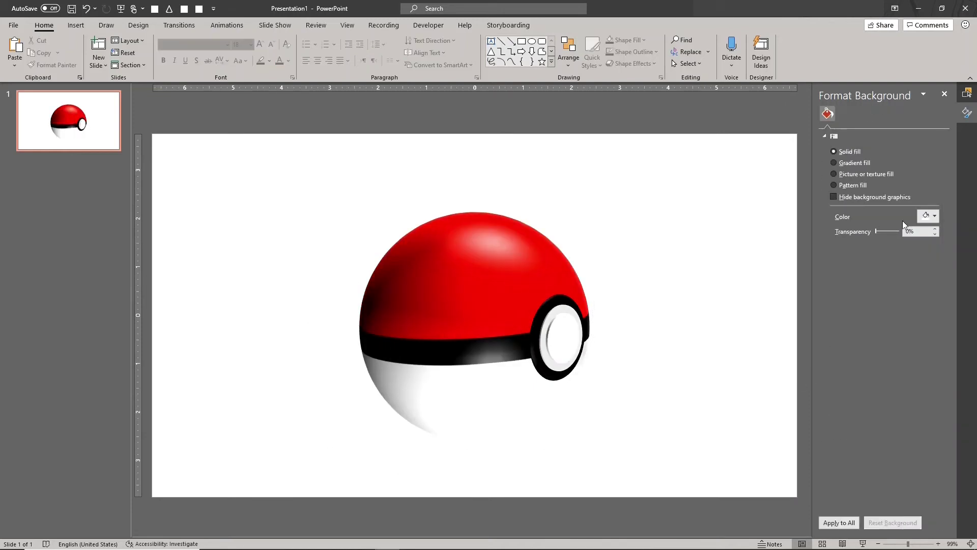
Fill the slide background gray and rotate the ball to 46.5° X, 26.9° Y.
click(920, 218)
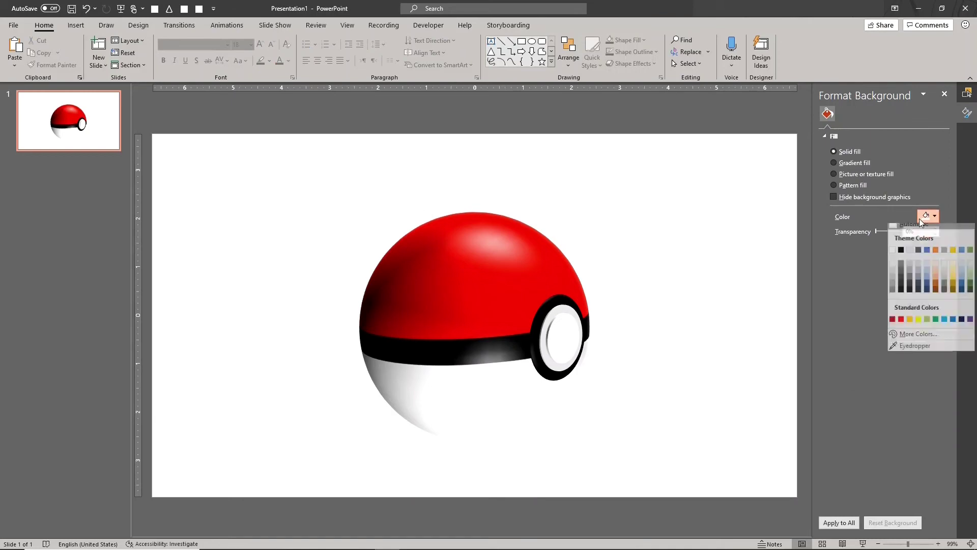
click(892, 294)
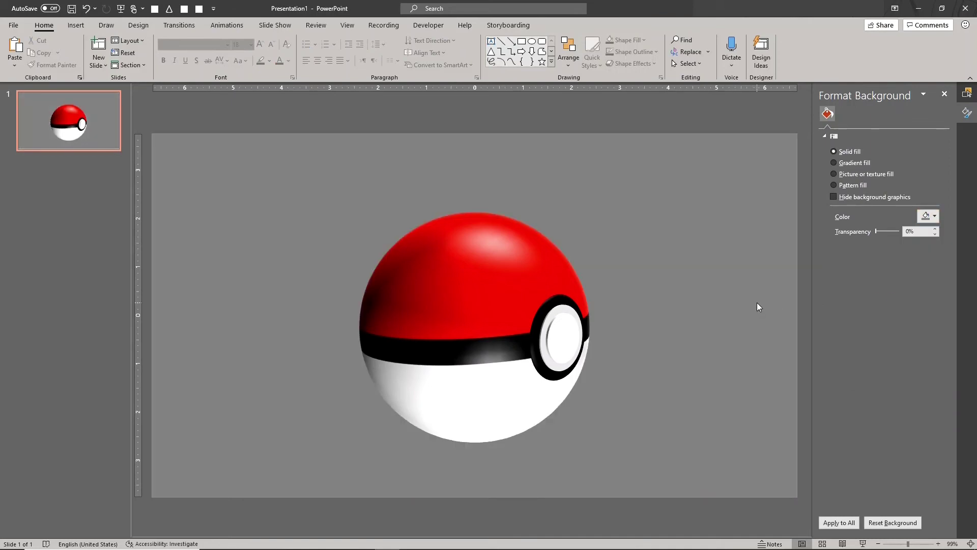
click(473, 326)
click(848, 129)
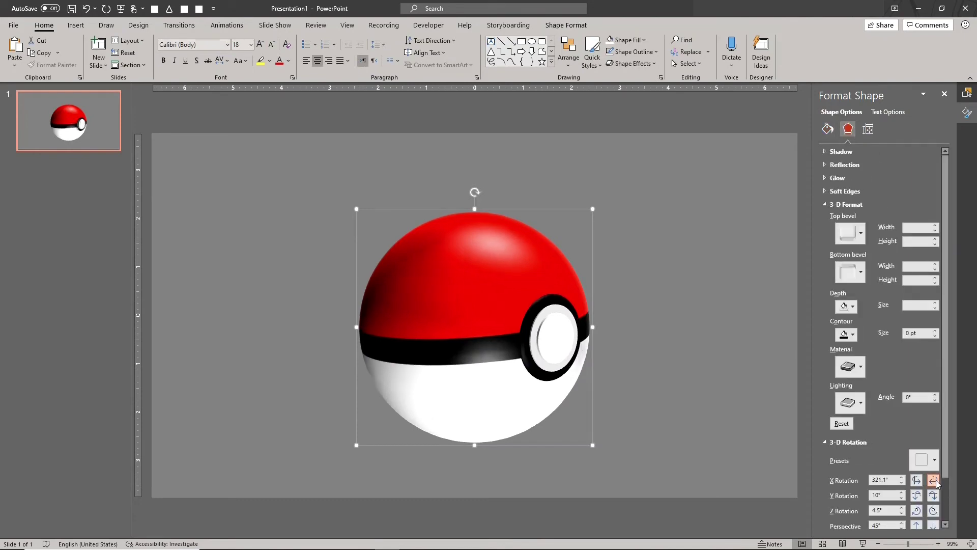
click(934, 480)
click(934, 480)
click(917, 495)
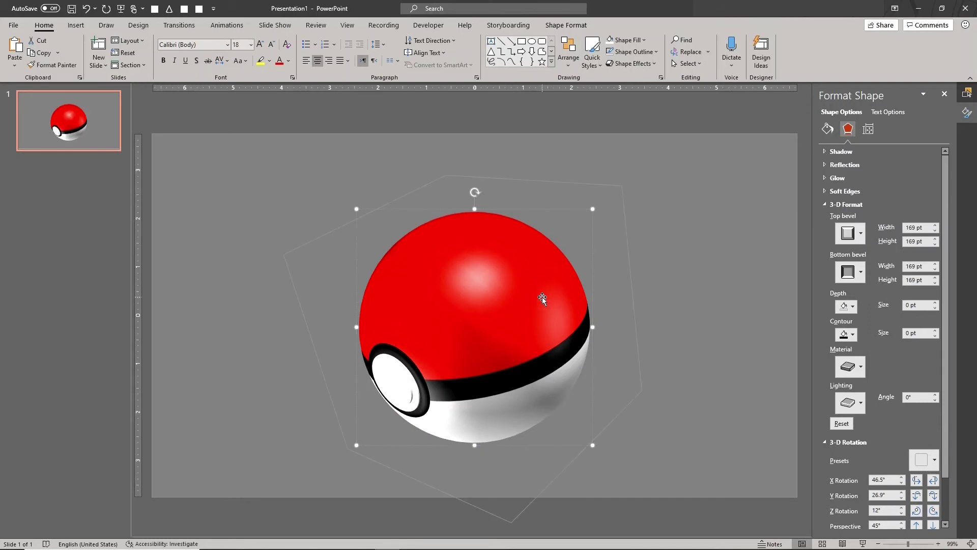
Recolour the top gradient stop light blue and place it at 45%.
click(827, 129)
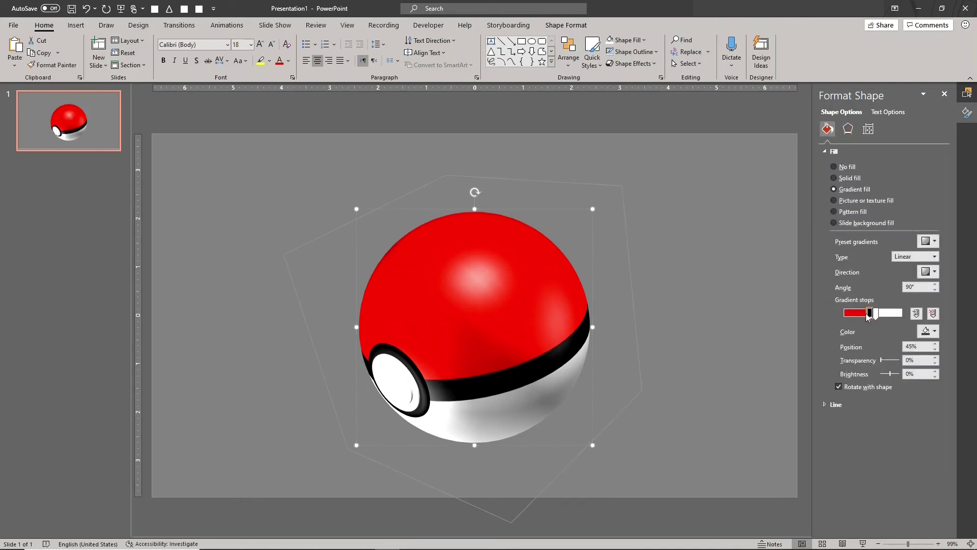
drag(870, 318, 864, 320)
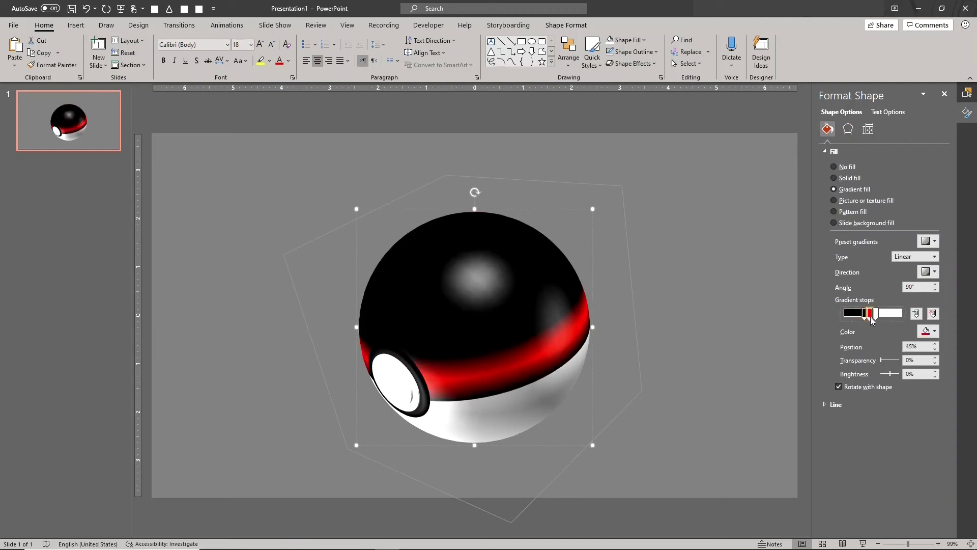
click(926, 332)
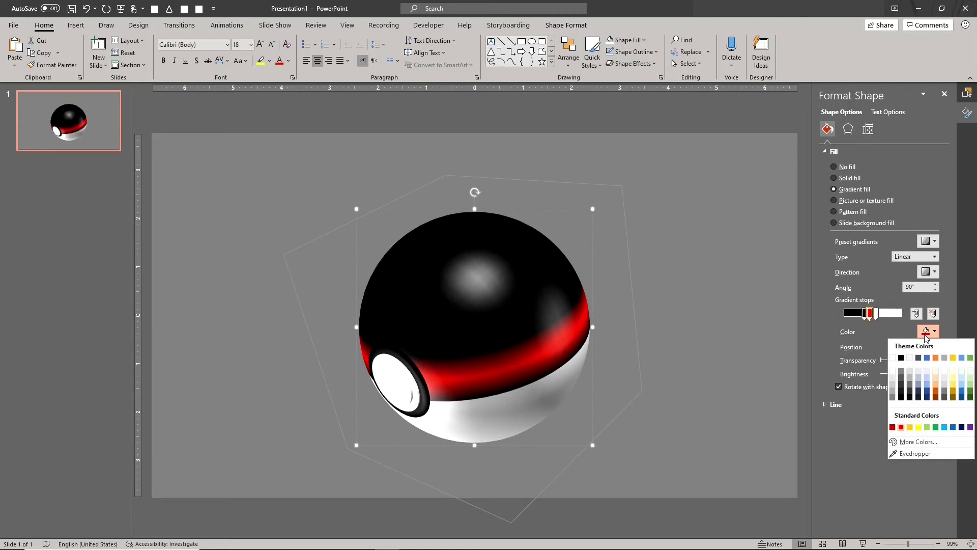
click(945, 427)
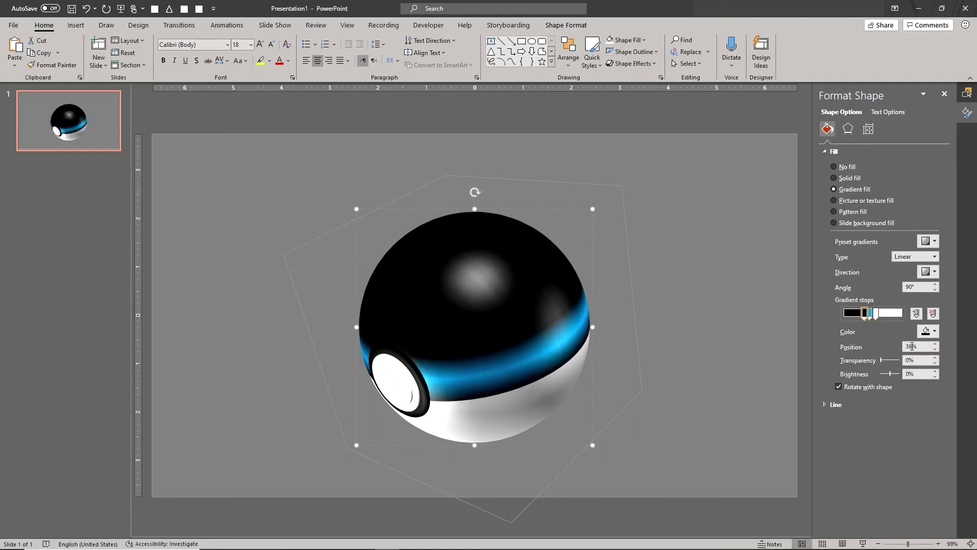
text(45)
key(Return)
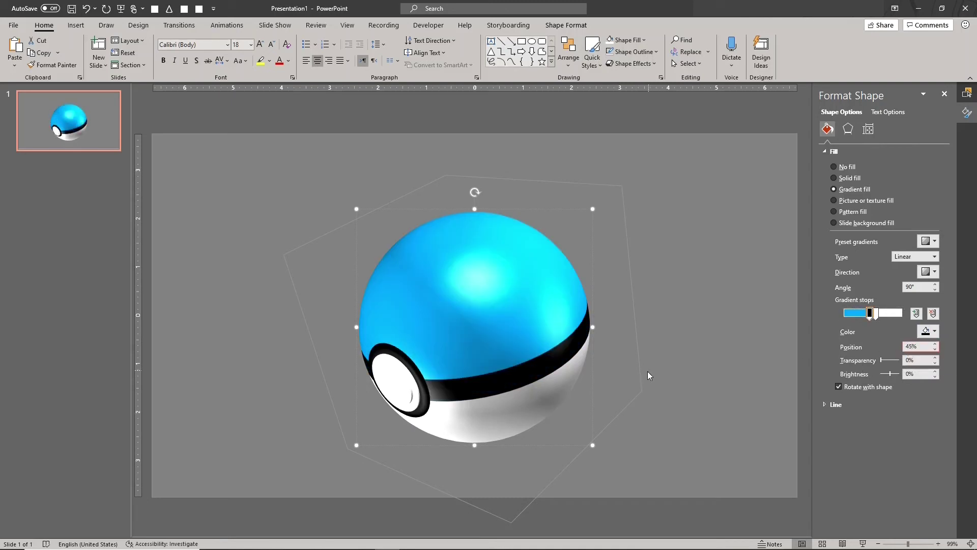
Make the lower-half gradient stop gold yellow.
click(875, 315)
click(926, 331)
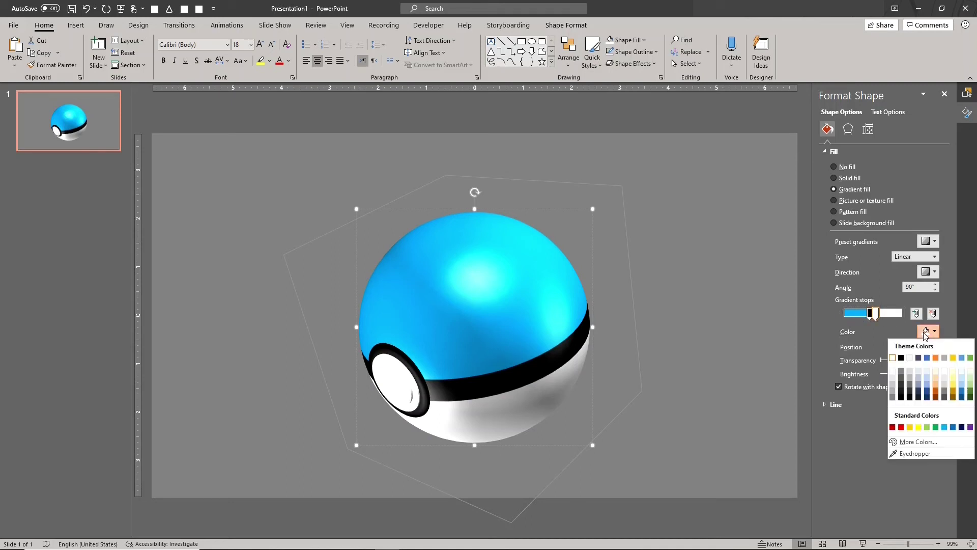
click(953, 358)
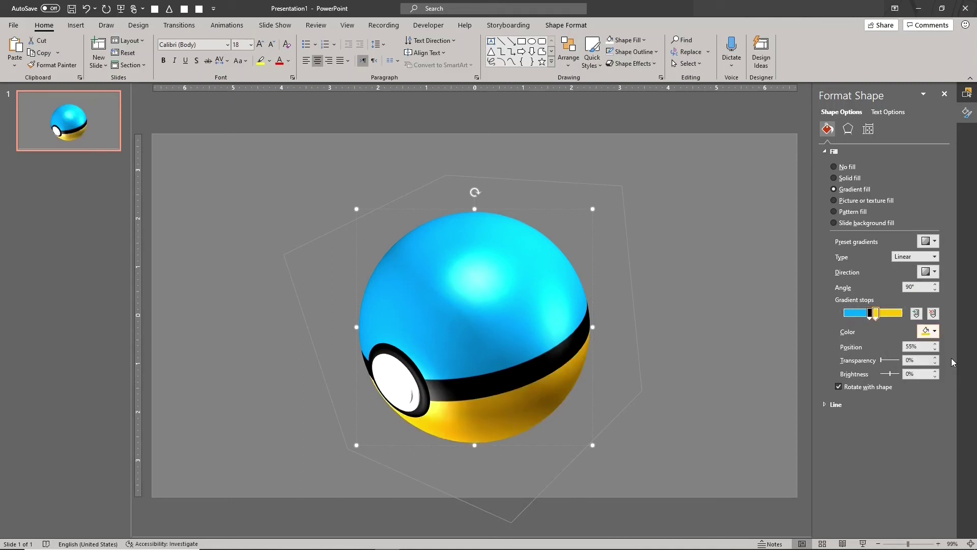
Show the Pokéball's 3-D effect settings and list the 3-D Rotation presets.
click(851, 135)
click(925, 462)
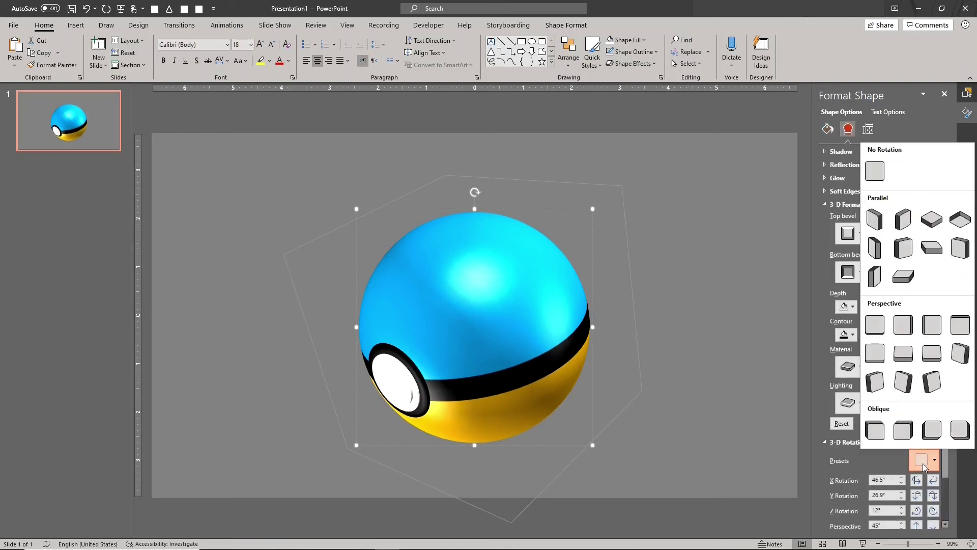